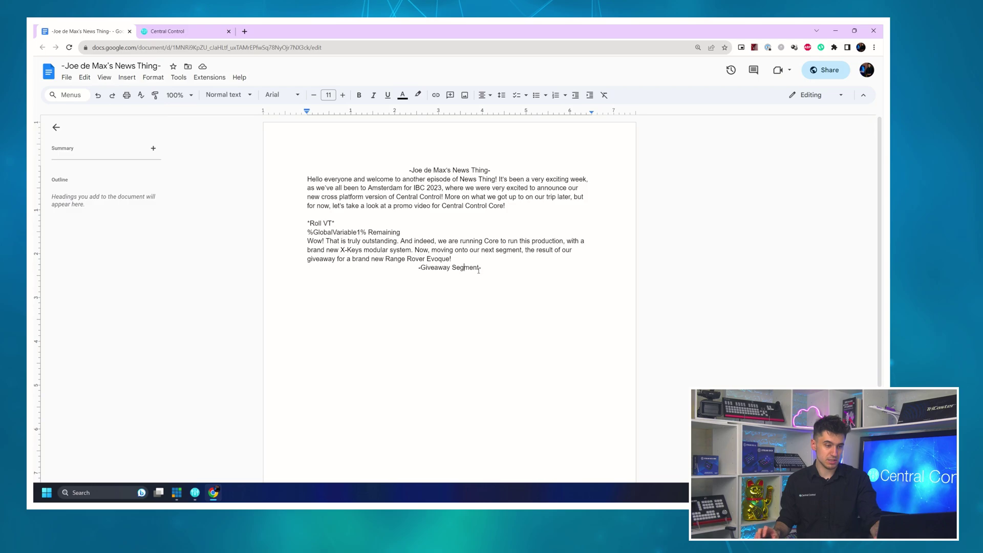
Examine the %GlobalVariable1% placeholder in front of "Remaining" in the Google Docs script, highlighting it in full.
key(ctrl+plus)
key(ctrl+plus)
key(ctrl+plus)
key(ctrl+plus)
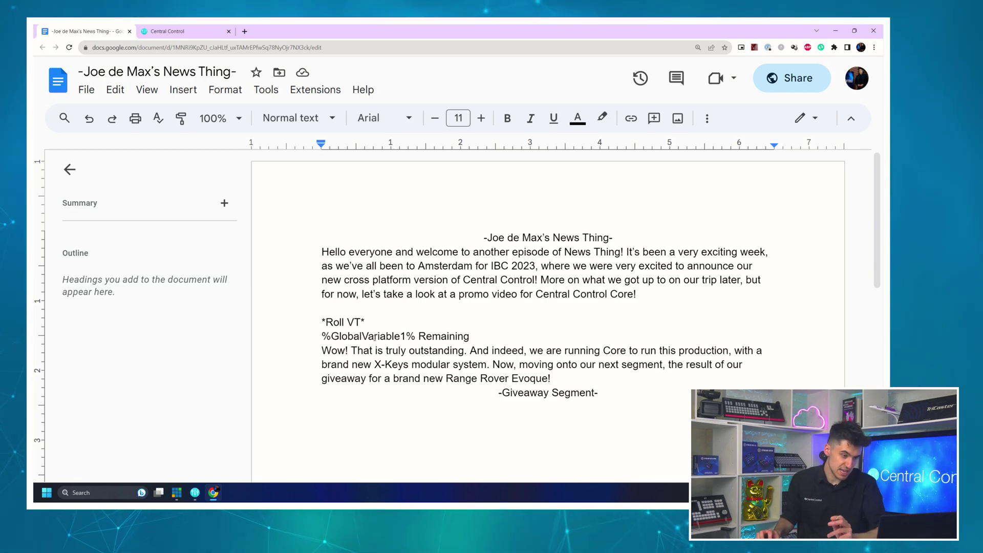
double_click(374, 338)
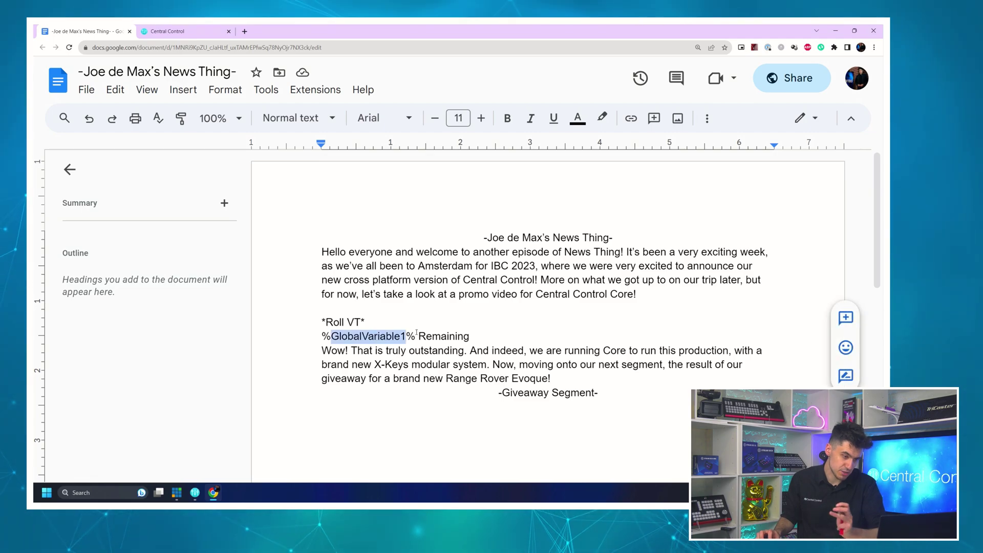
drag(416, 336, 327, 336)
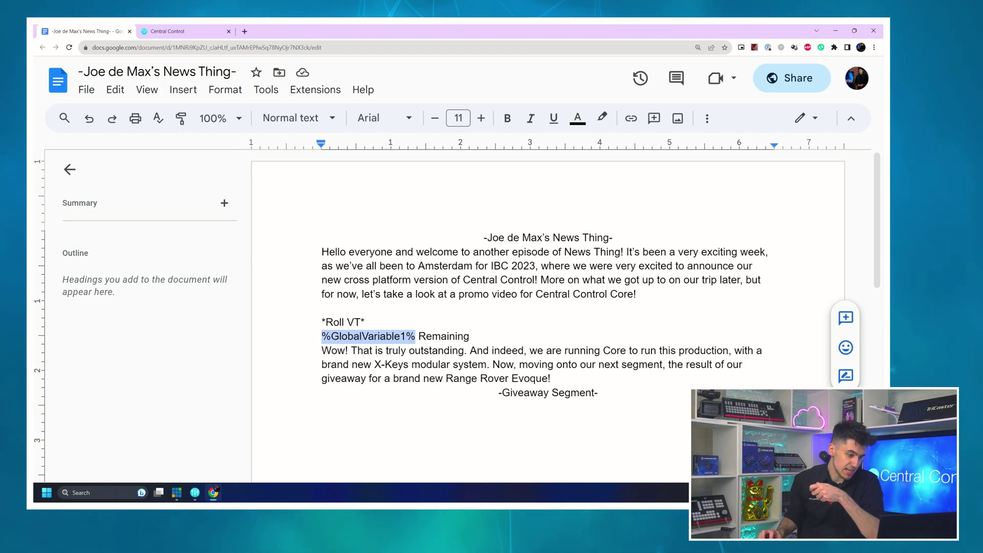
Switch to the Central Control Teleprompter window and examine how the *Roll VT* cue and the Remaining line are rendered.
click(153, 433)
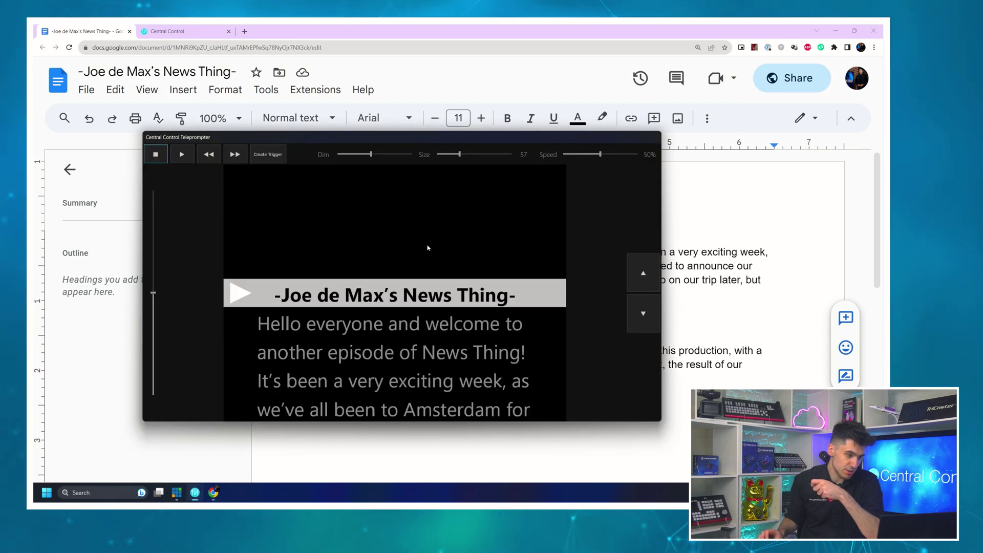
scroll(428, 248, down, 10)
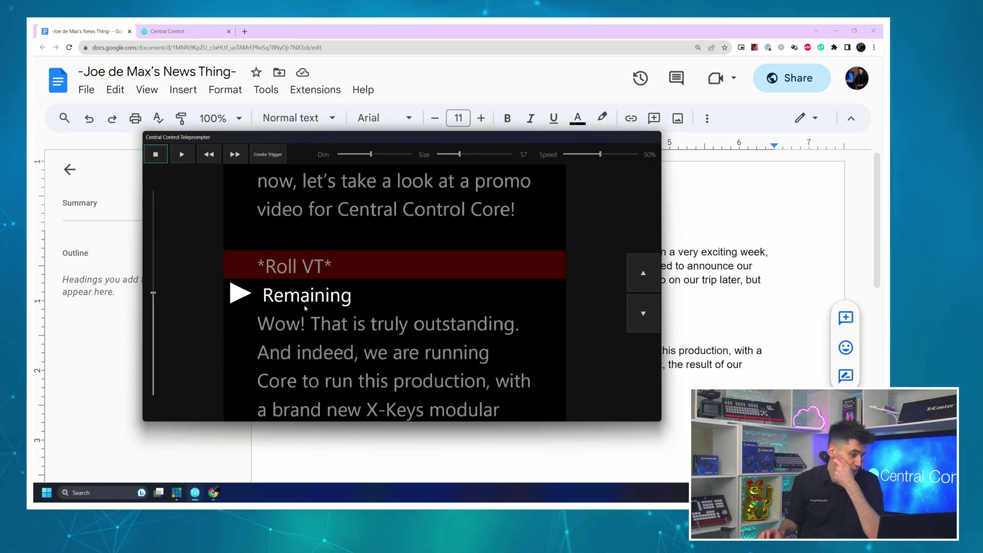
scroll(305, 305, down, 6)
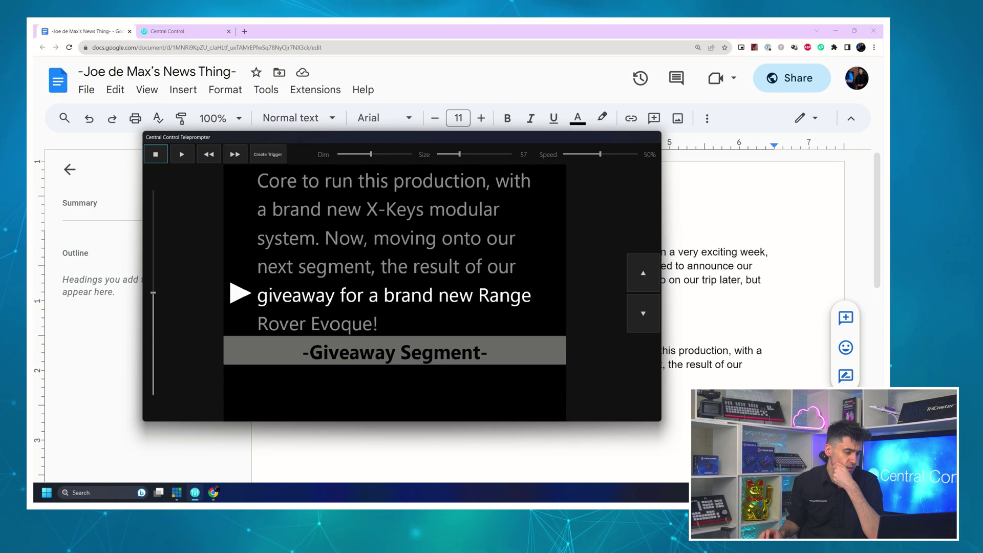
scroll(311, 300, up, 6)
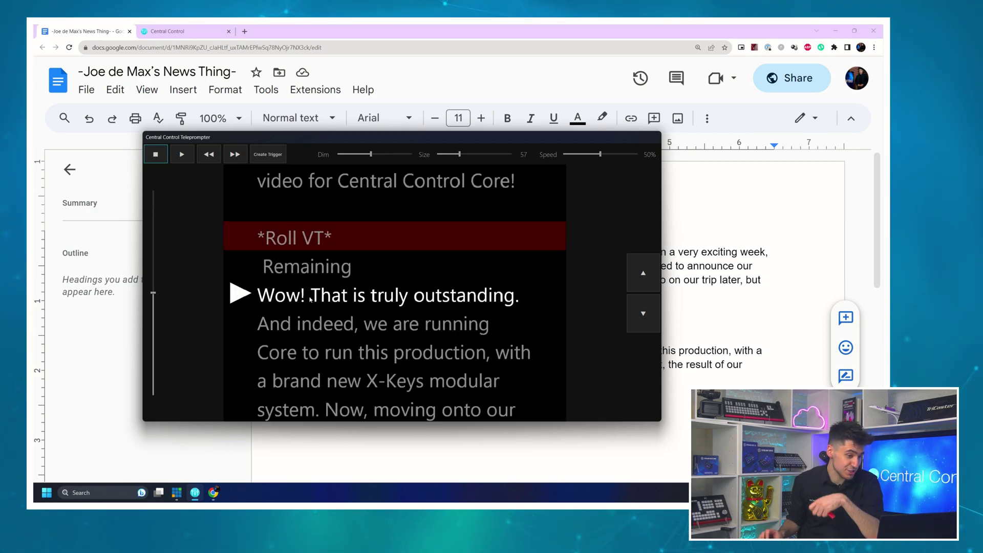
scroll(312, 298, up, 1)
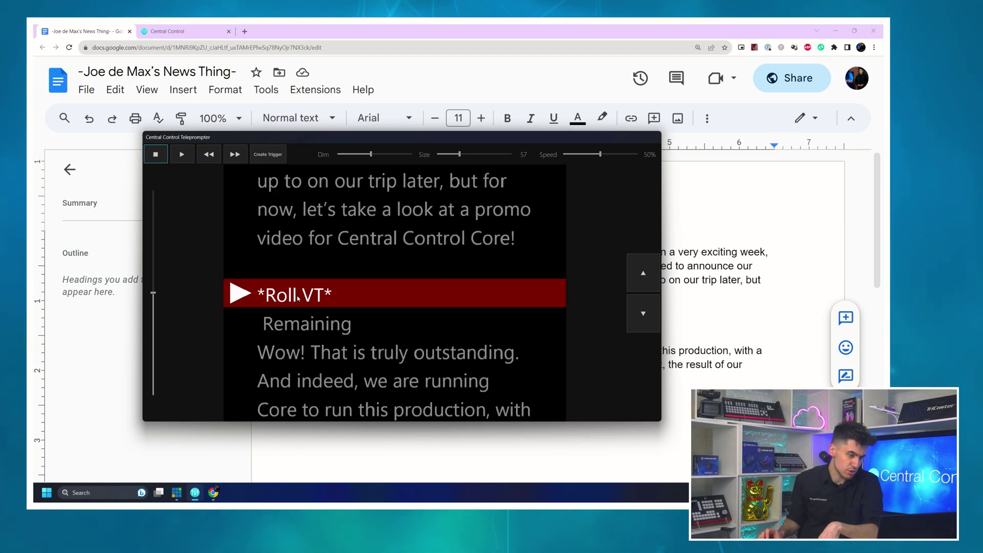
scroll(309, 299, up, 1)
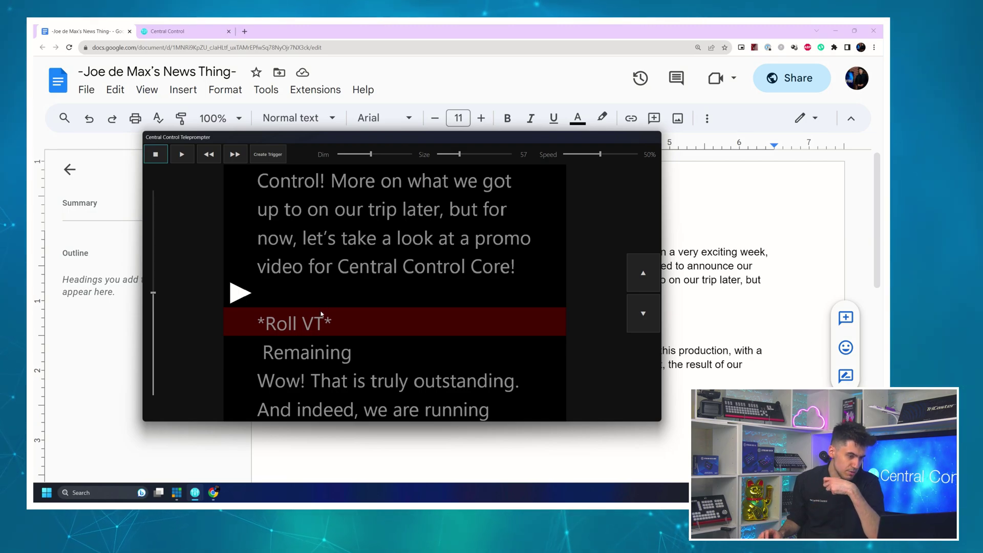
scroll(325, 306, up, 1)
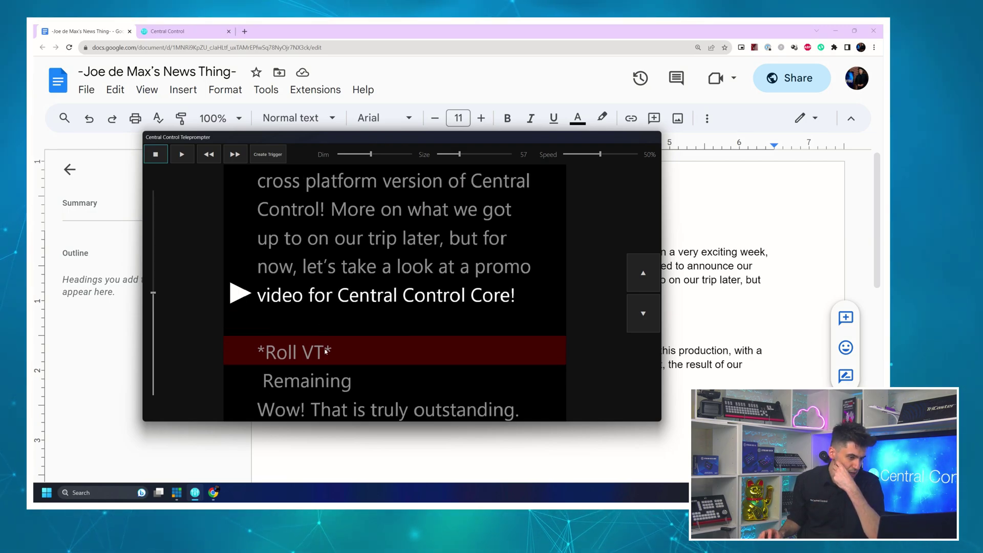
scroll(325, 352, down, 3)
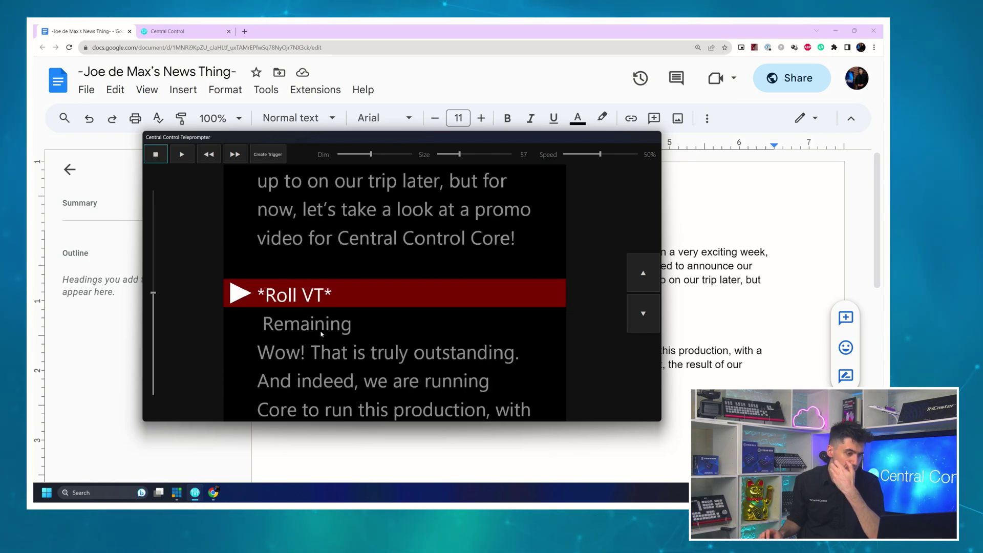
Switch to Central Control Elite, minimize the browser, and open the list of global variables with the teleprompter text kept in view.
mouse_move(194, 492)
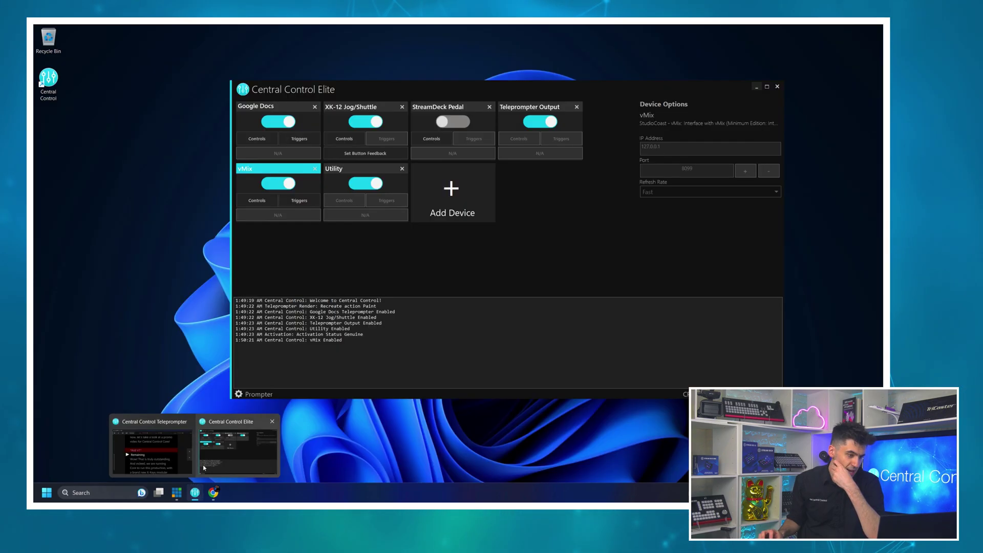
click(252, 445)
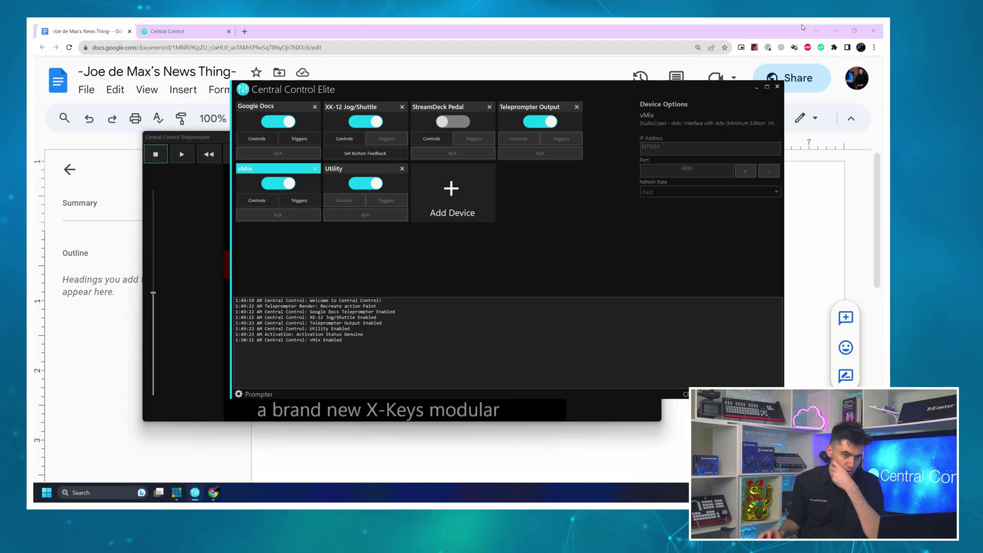
click(836, 30)
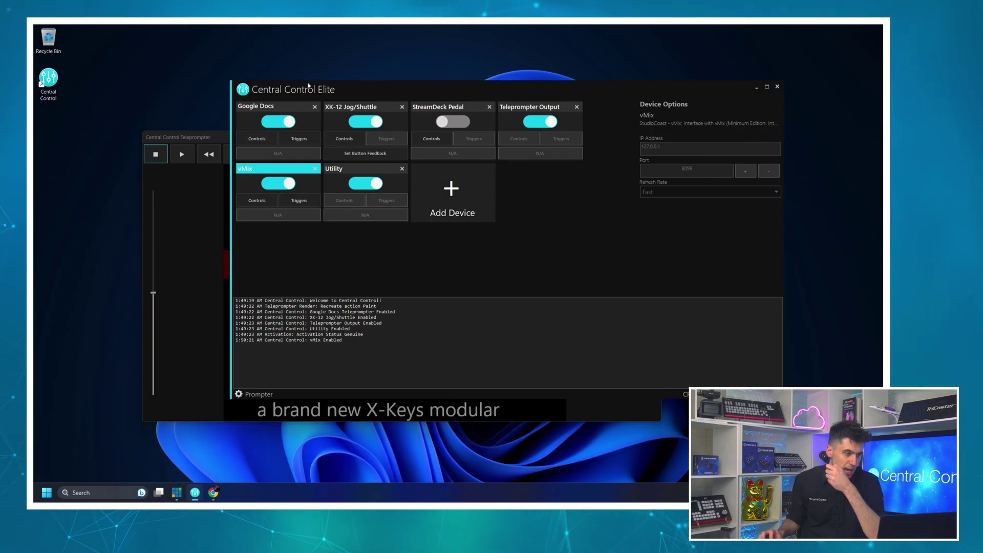
drag(309, 87, 388, 66)
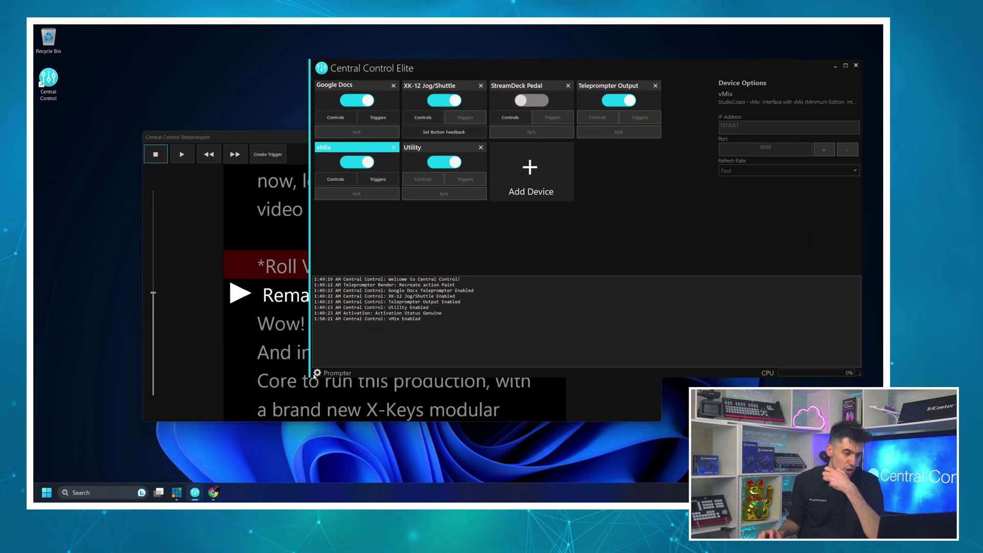
click(316, 374)
click(336, 414)
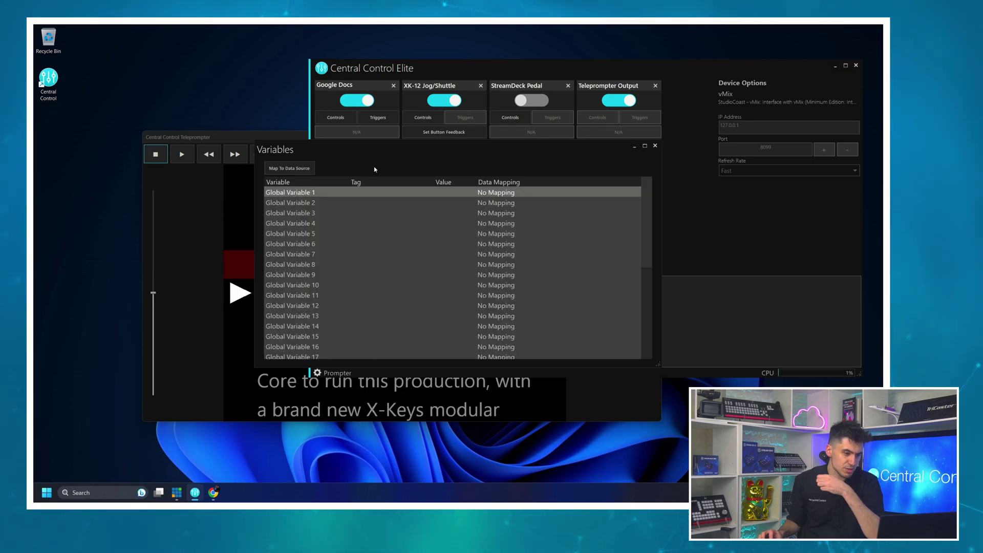
drag(376, 161, 542, 215)
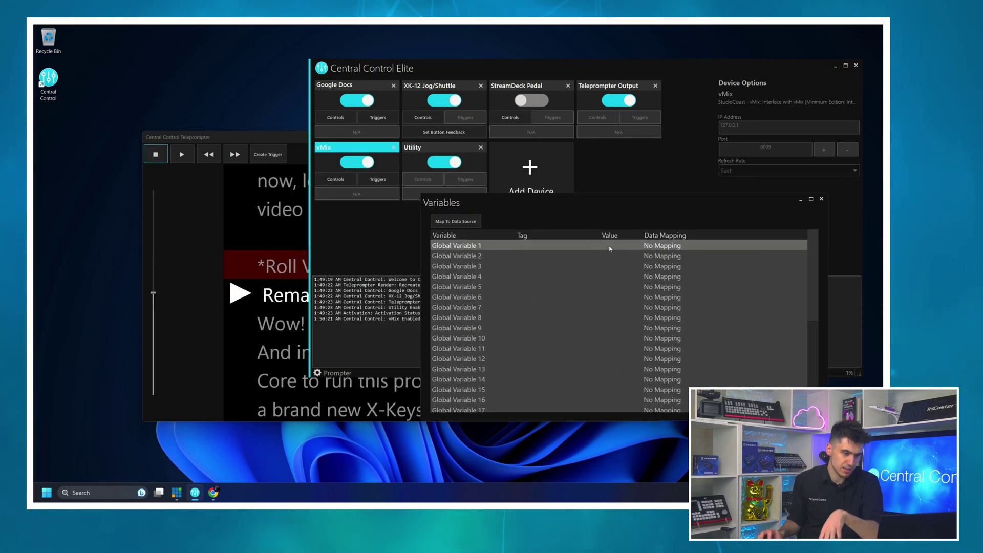
Set the value of Global Variable 1 to "Hello" and check the Remaining line in the teleprompter.
double_click(609, 246)
text(Hello)
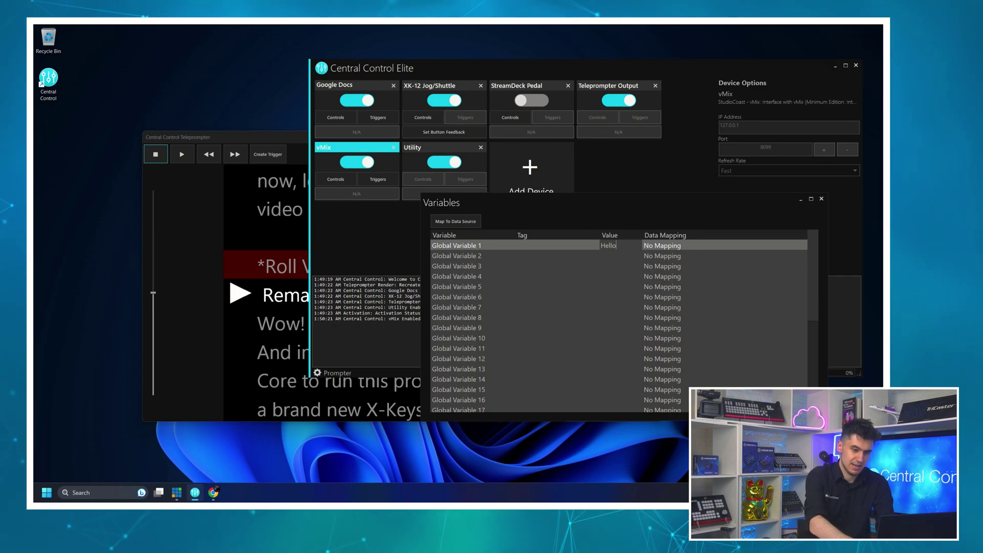
key(Return)
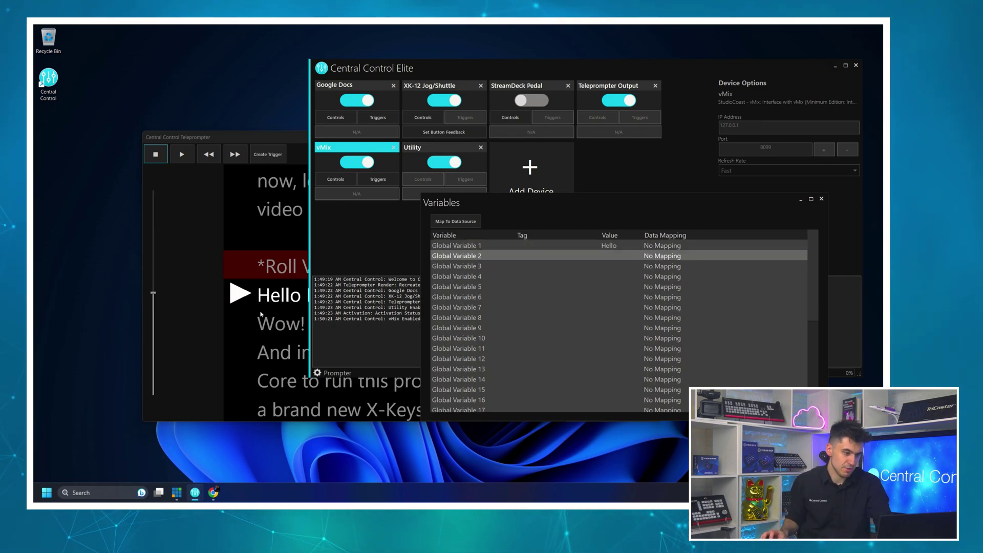
click(261, 315)
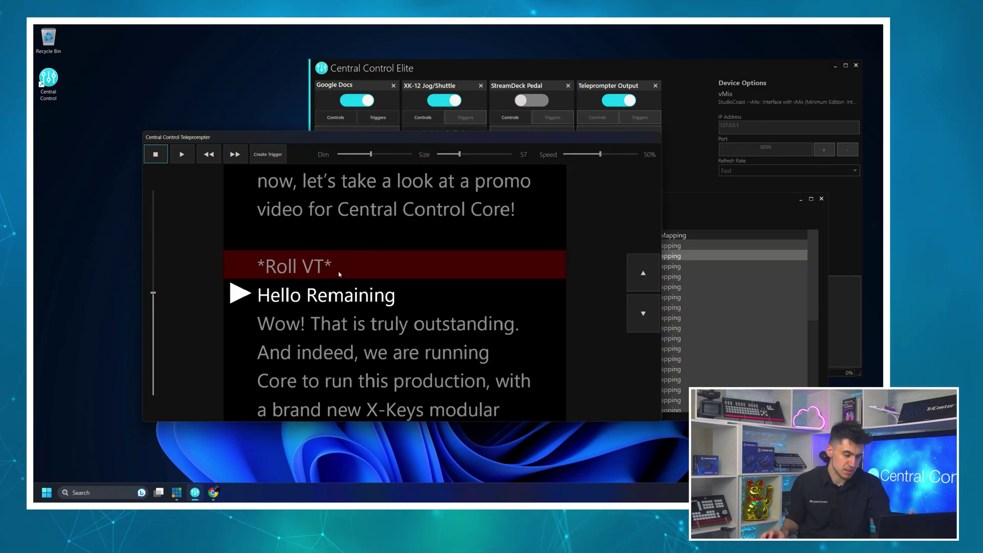
Clear the value of Global Variable 1 in the Variables window.
click(709, 210)
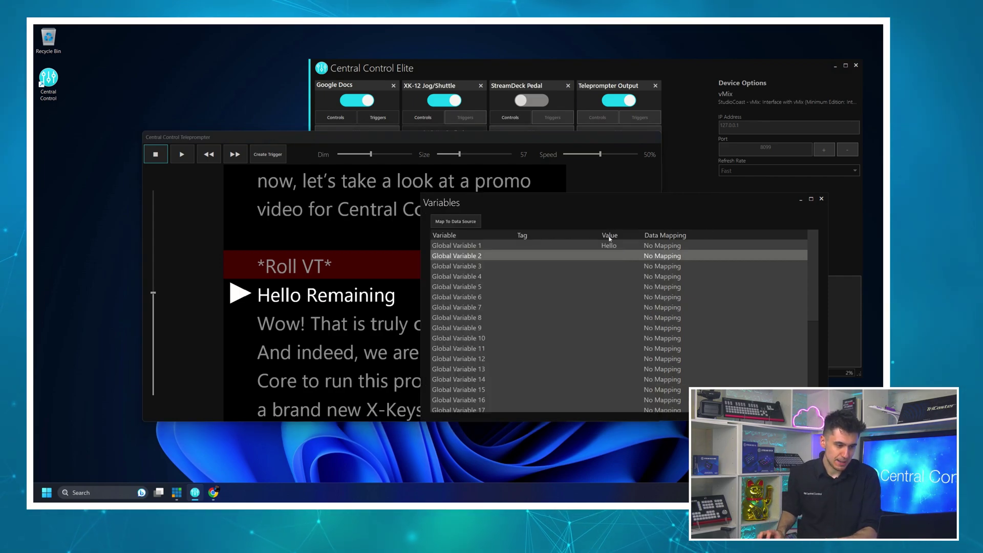
click(612, 246)
click(612, 246)
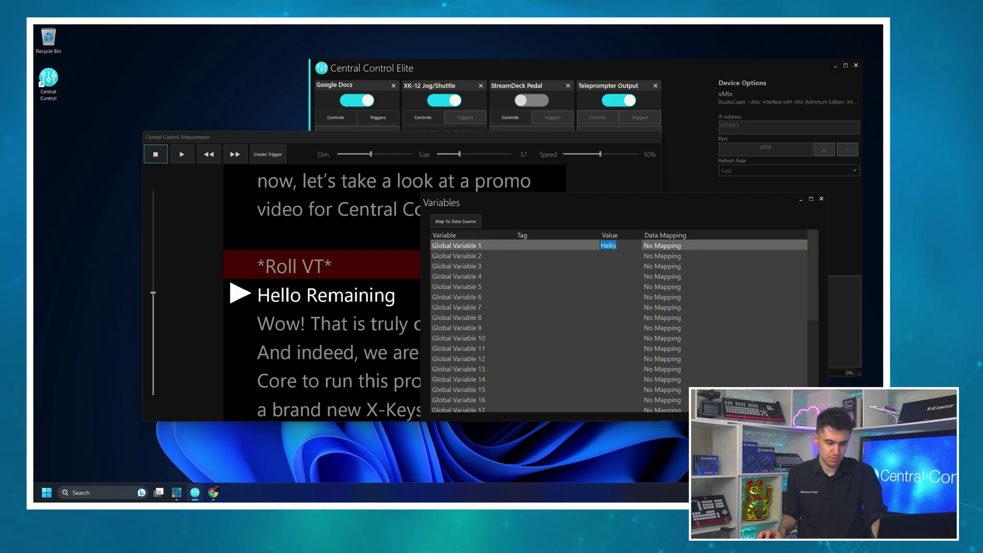
key(Return)
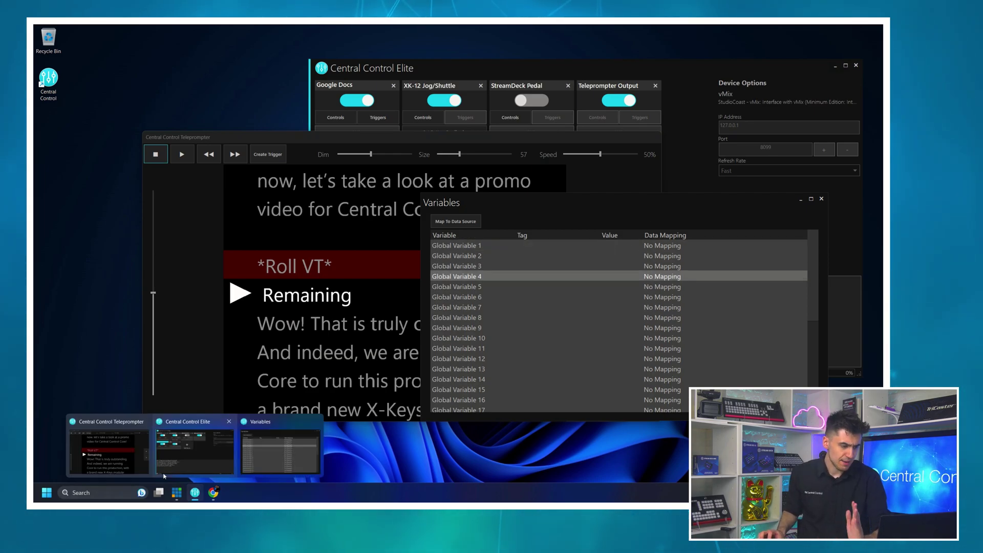
Switch to vMix, cut the camera input to program, and cue the Core Reveal.mp4 preview to 00:00:14.
click(176, 492)
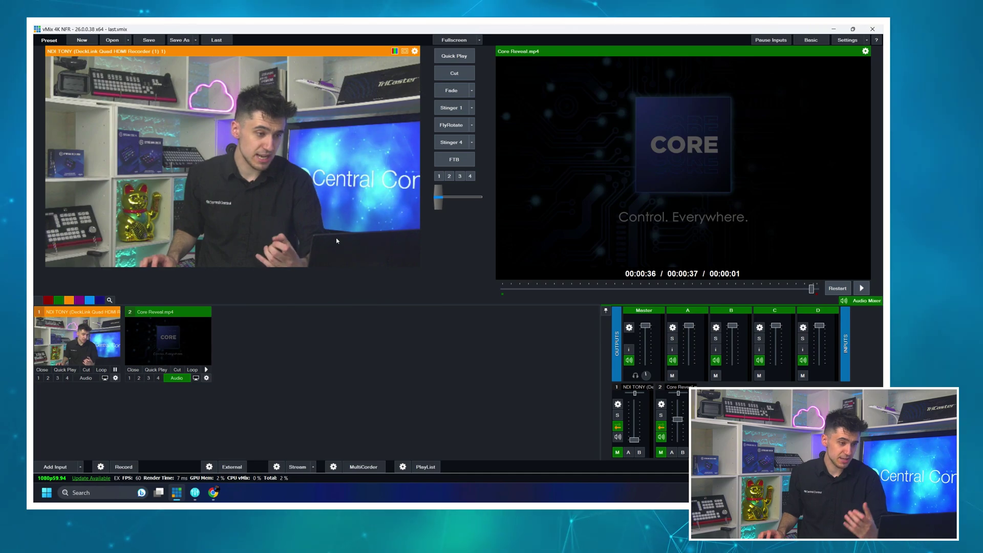
click(450, 73)
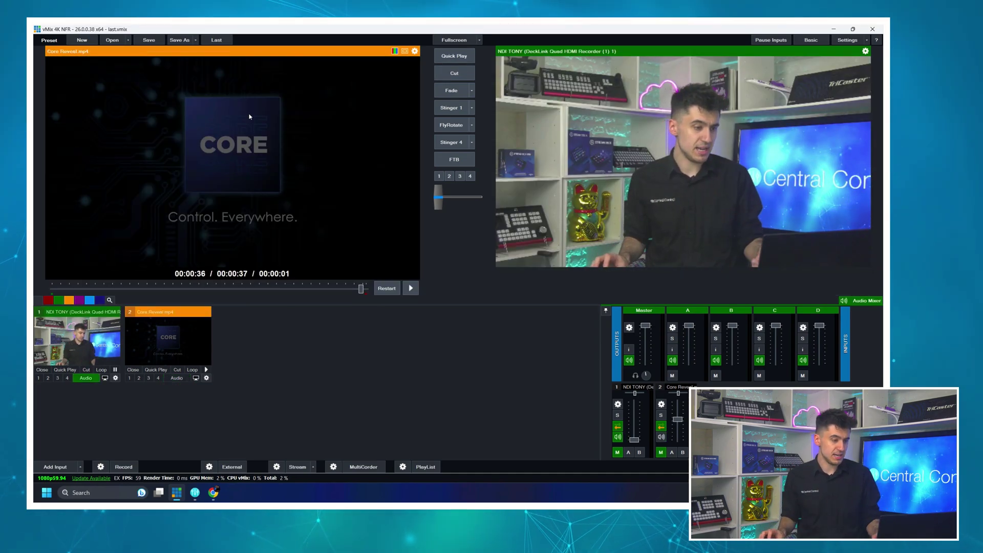
drag(265, 289, 172, 289)
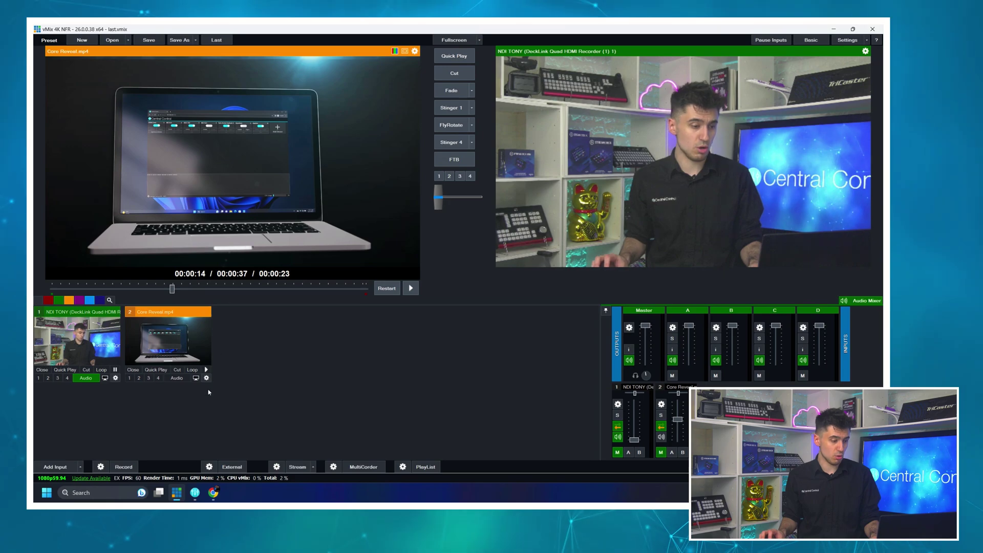
Switch back to Central Control Elite and examine the vMix device's control mapping for Active Source Remaining Time.
mouse_move(194, 493)
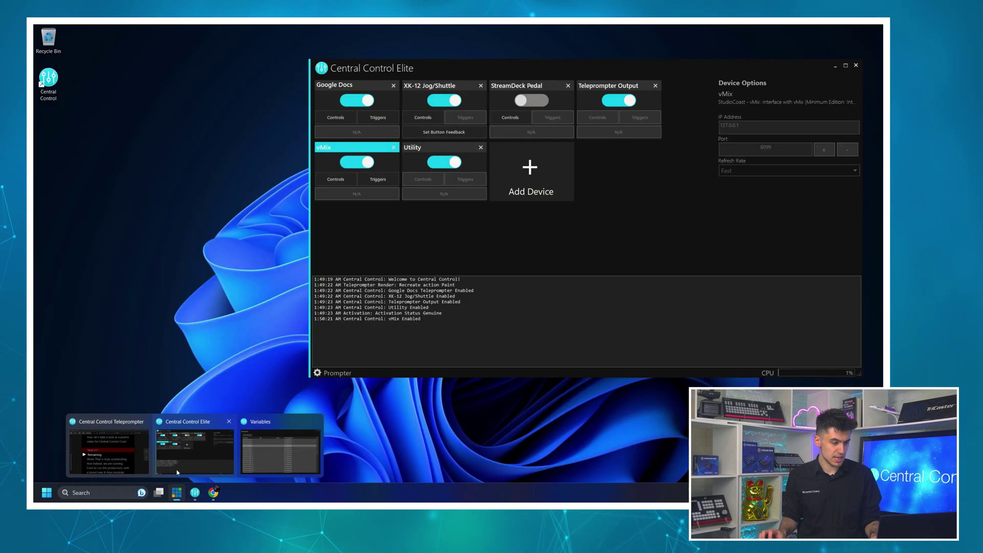
mouse_move(130, 458)
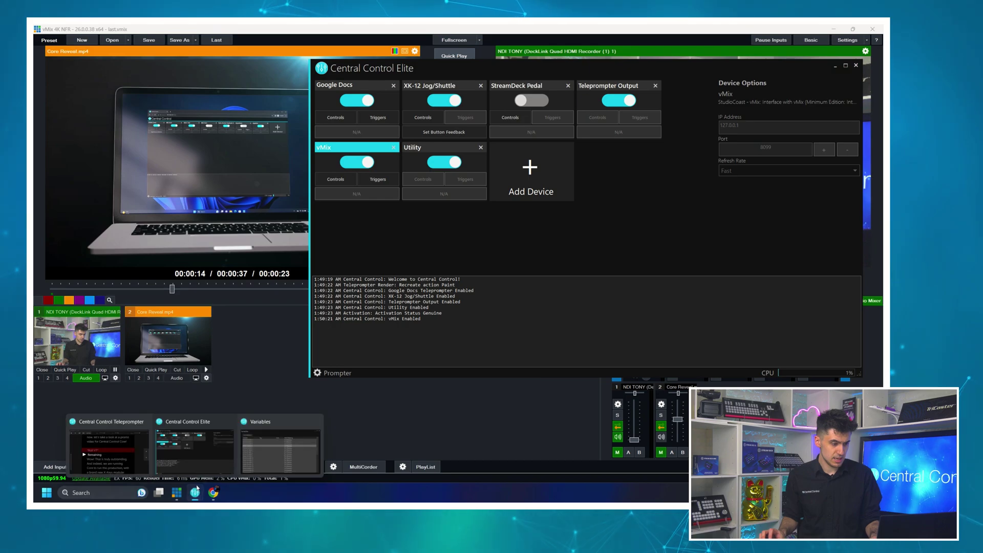
click(270, 449)
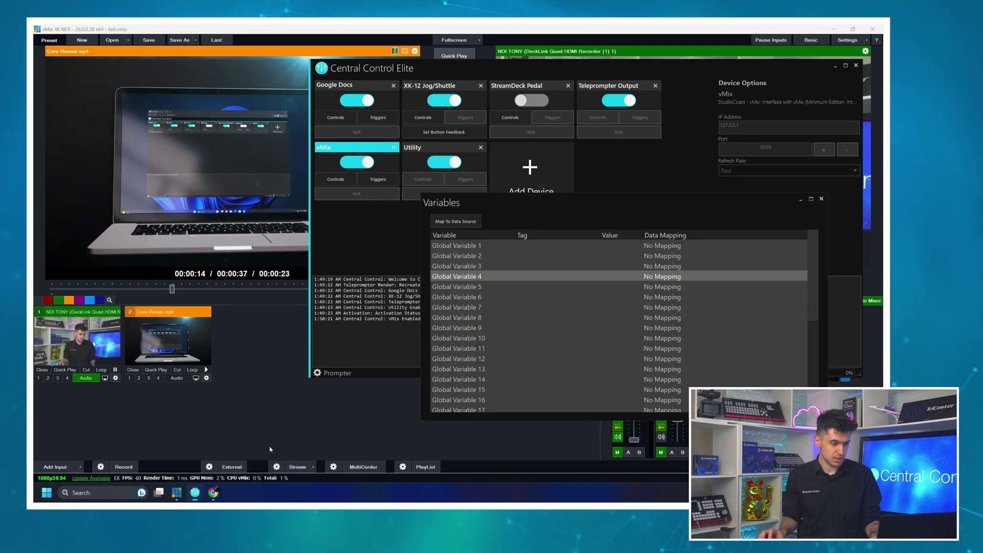
mouse_move(194, 492)
click(192, 469)
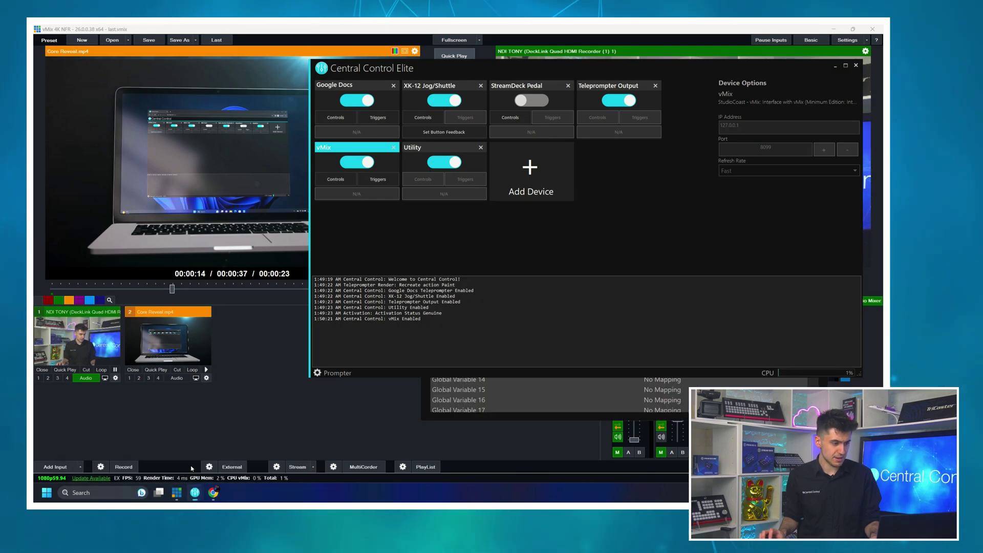
drag(411, 159, 396, 212)
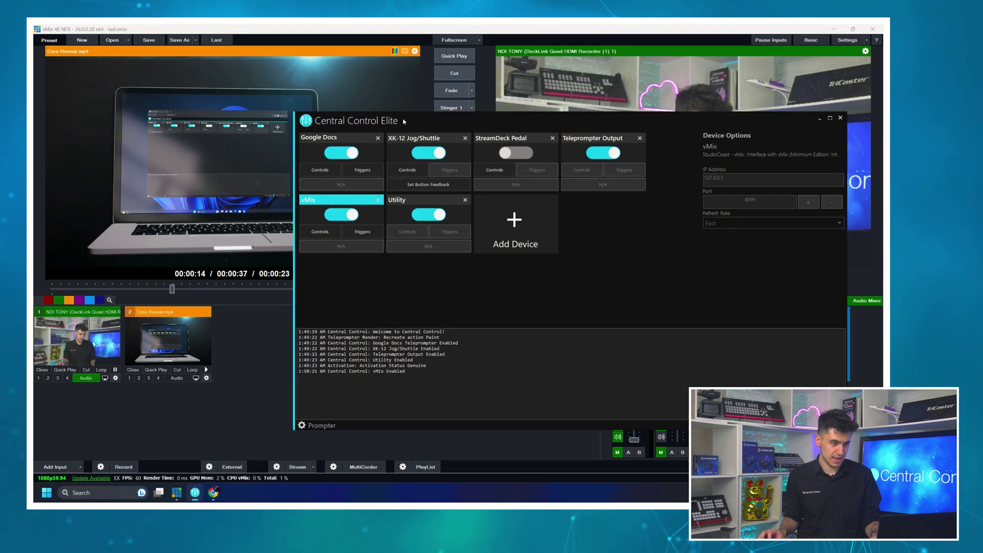
click(320, 232)
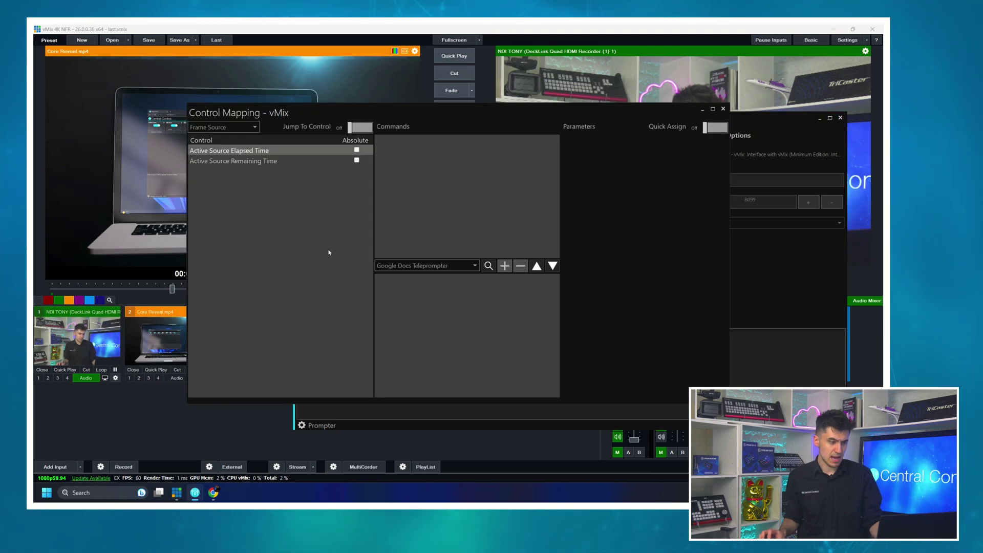
click(252, 162)
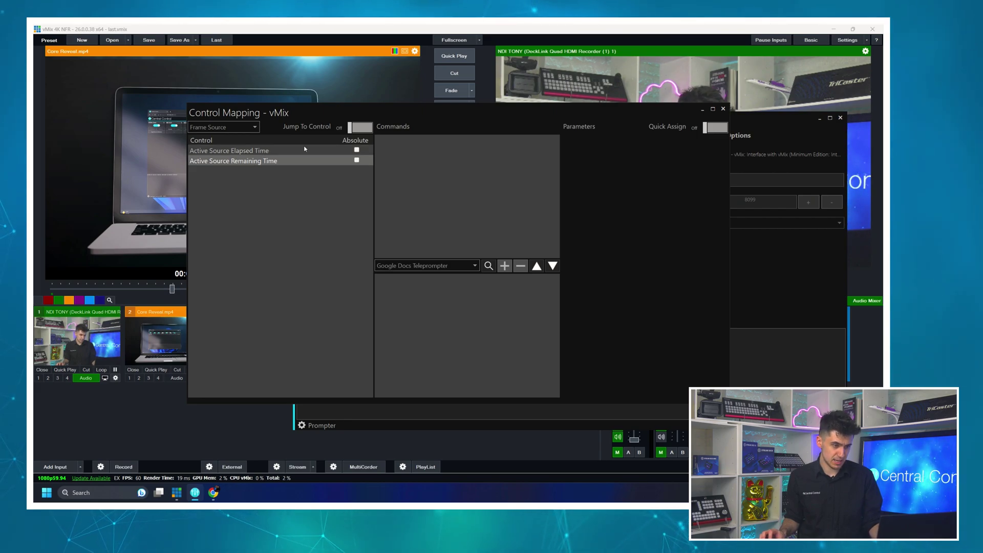
key(Escape)
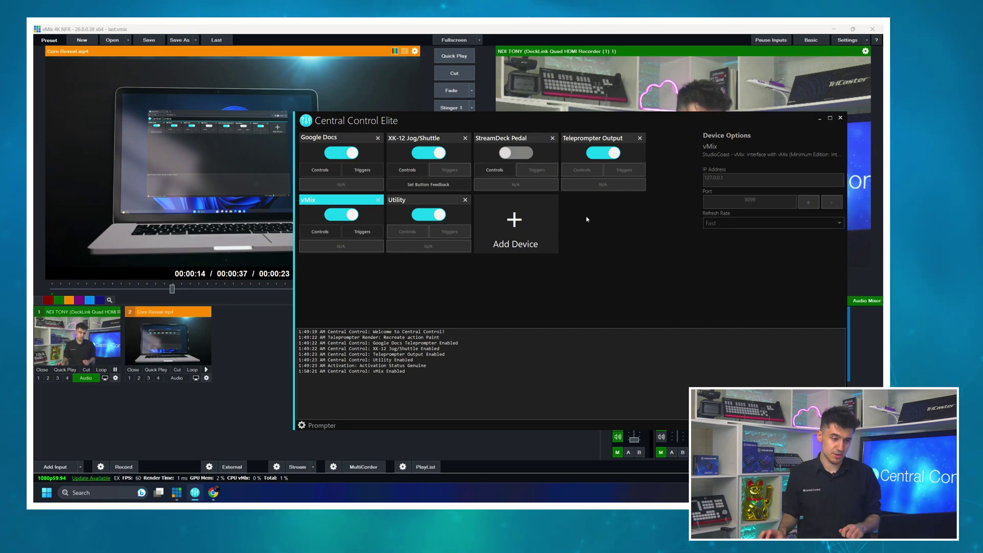
Add a Central Control device with its default name, found by searching the device library for "central control".
click(538, 219)
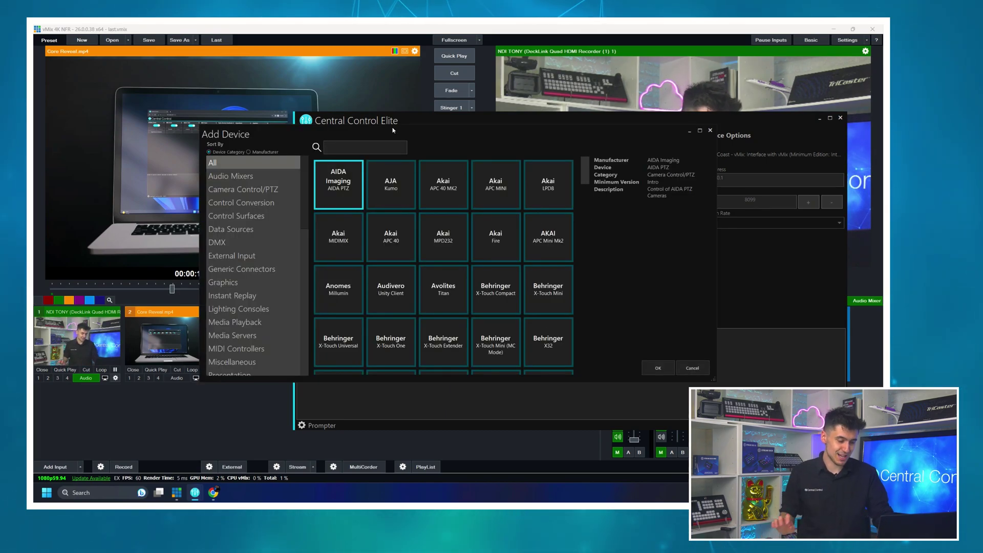
text(central control)
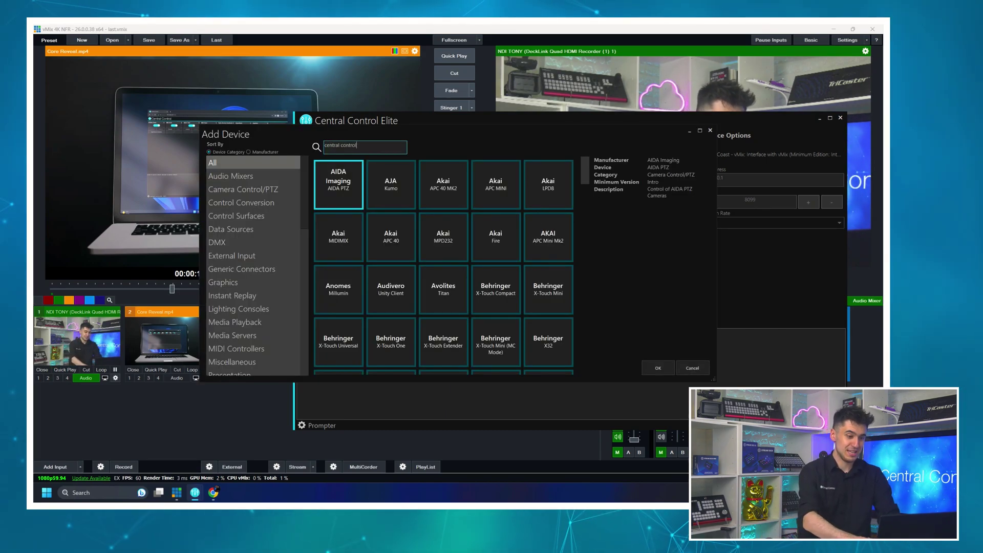
scroll(447, 199, down, 3)
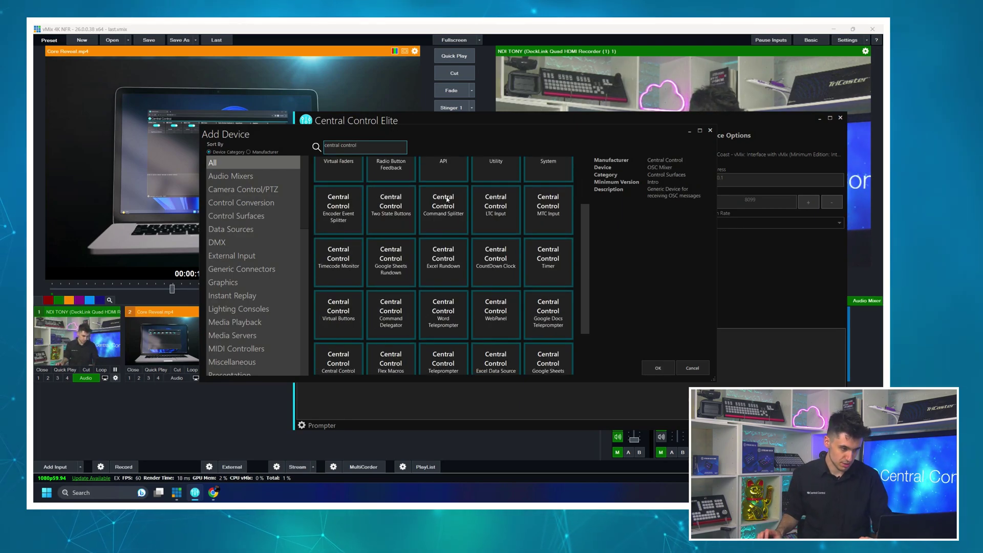
scroll(493, 237, down, 1)
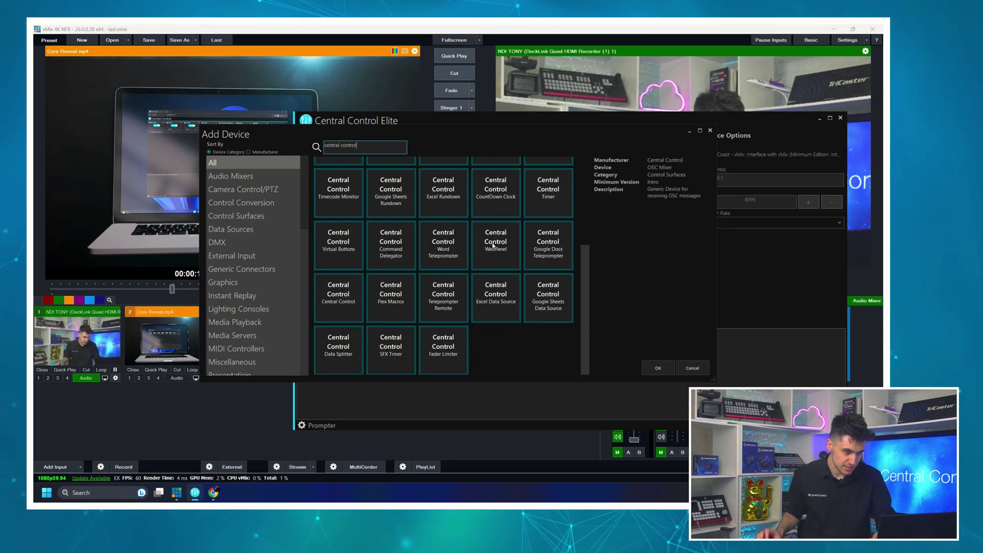
click(354, 298)
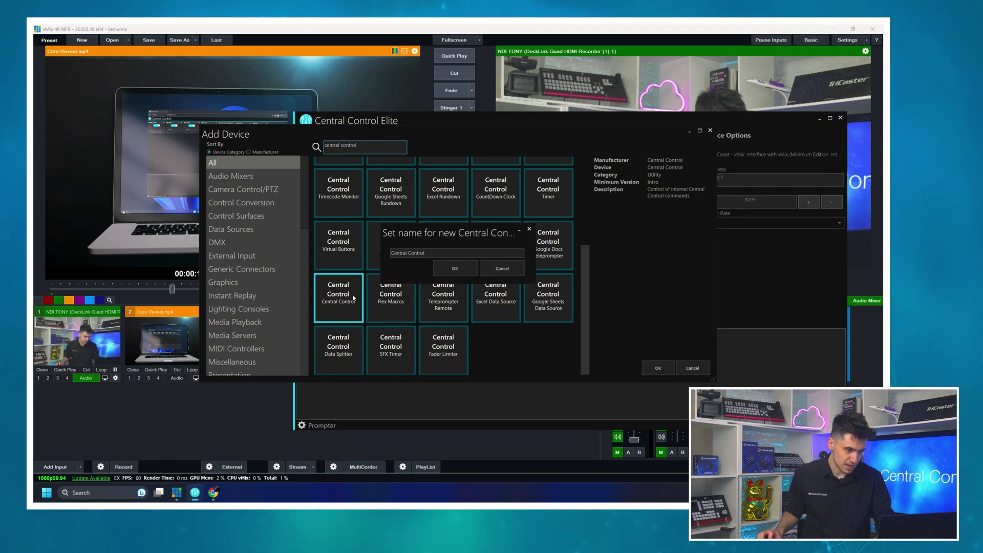
click(449, 264)
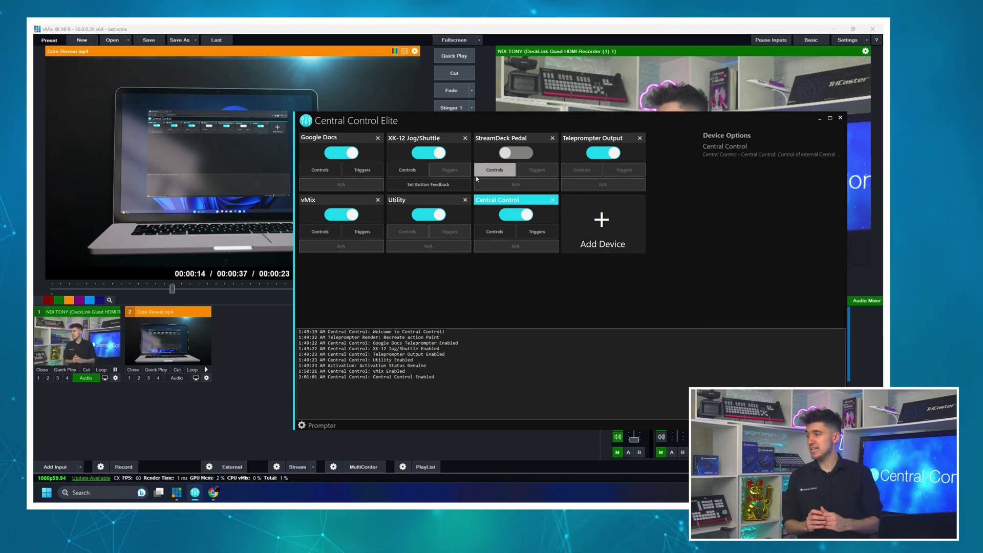
Map vMix's Active Source Remaining Time to Central Control's Set Variable command for GlobalVariable1, and close the mapping window.
click(318, 233)
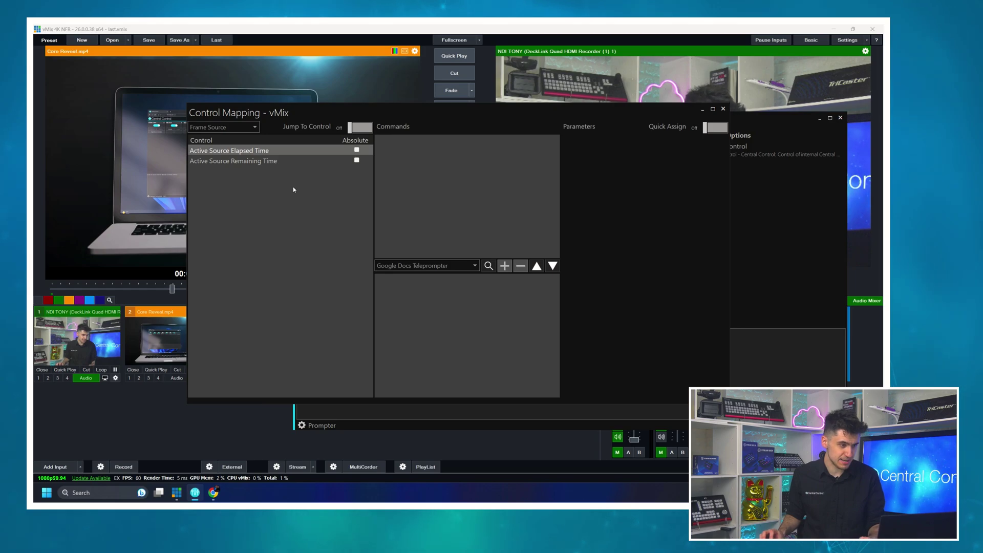
click(277, 162)
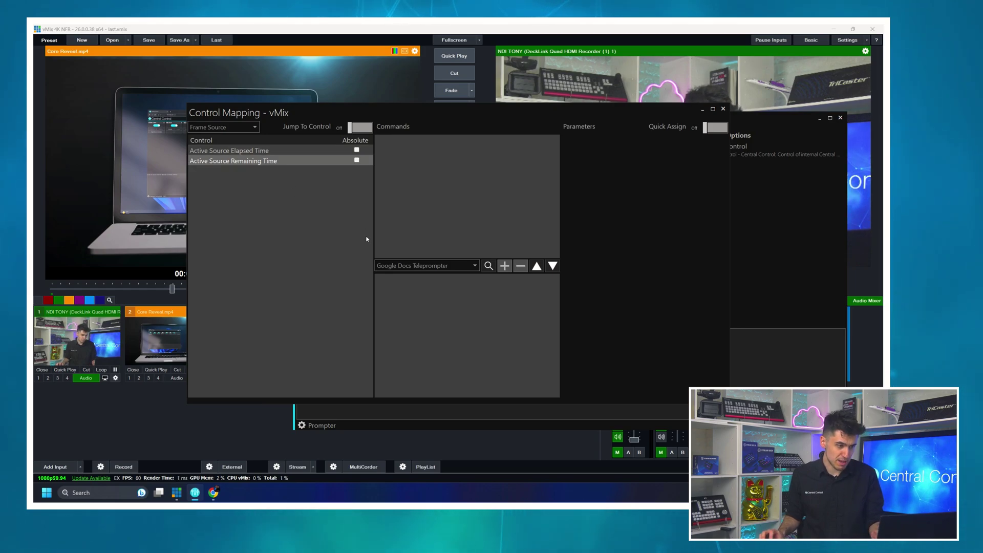
click(398, 267)
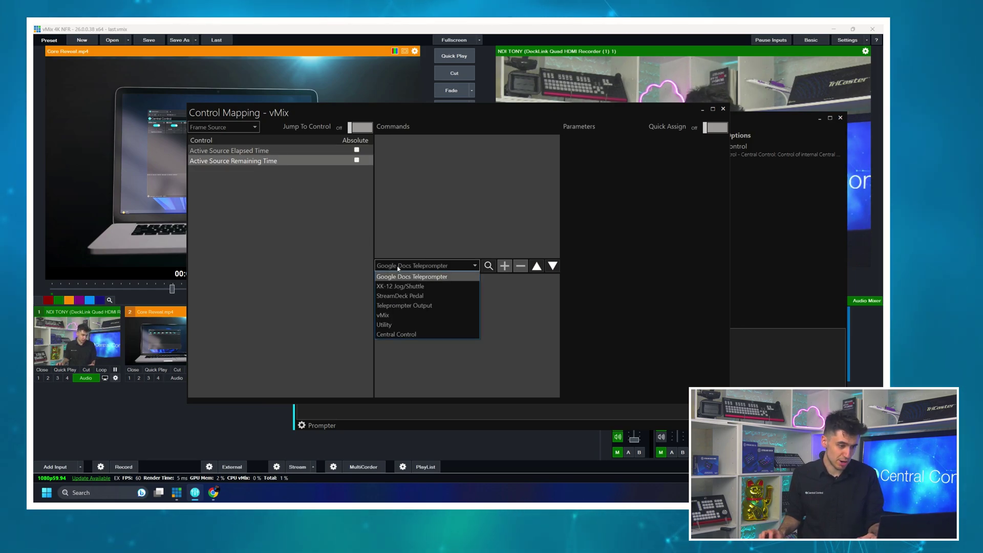
click(400, 334)
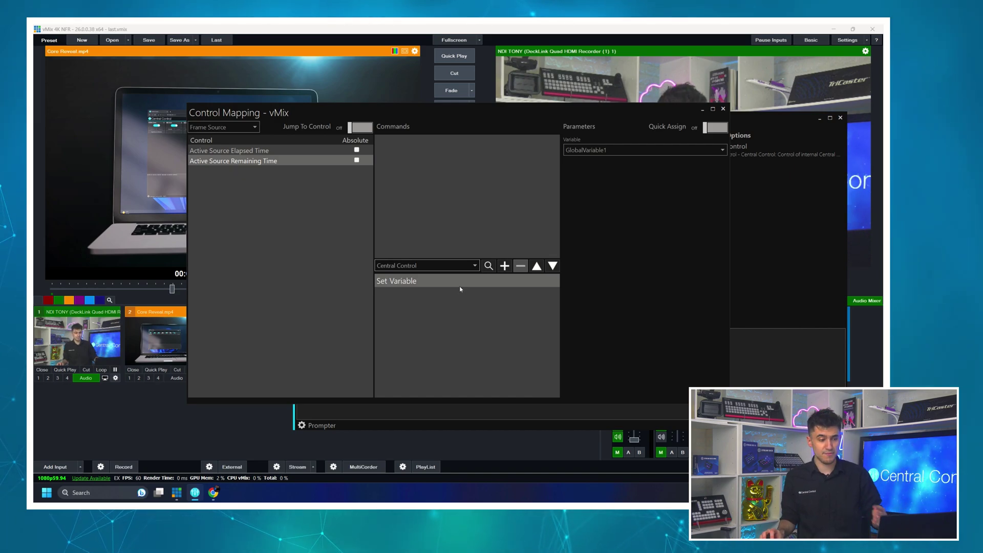
click(504, 265)
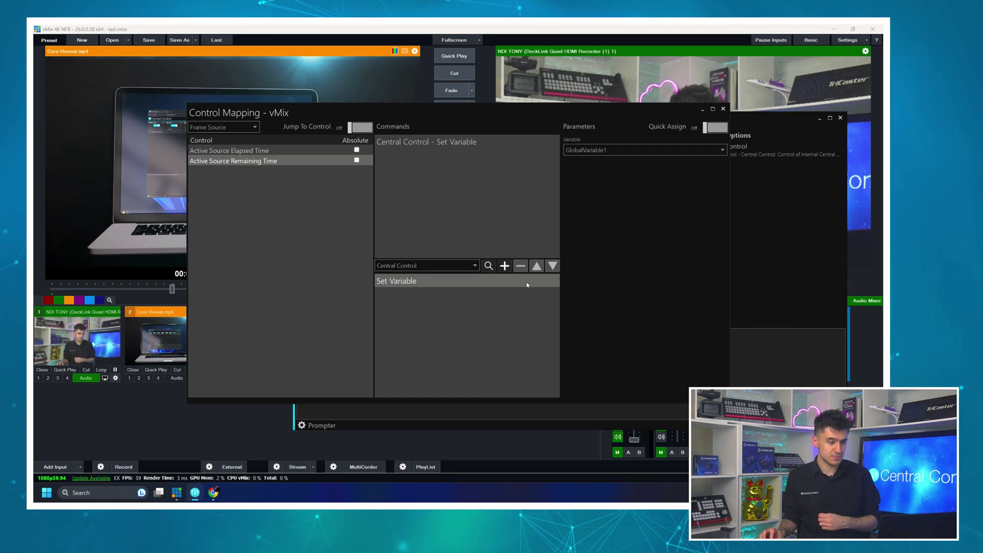
click(723, 109)
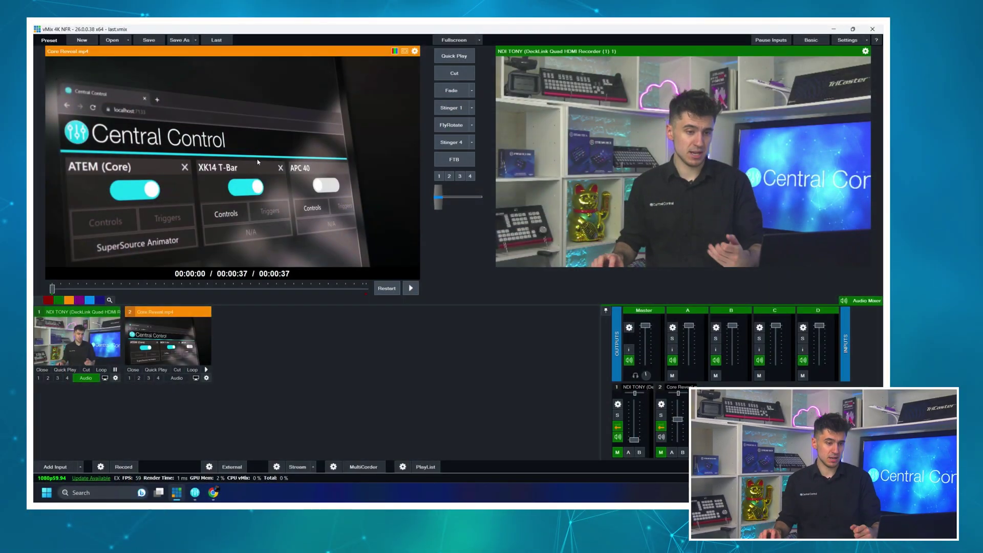
Bring up the Central Control Teleprompter window and play the script with the scrolling speed reduced to 25%.
mouse_move(194, 492)
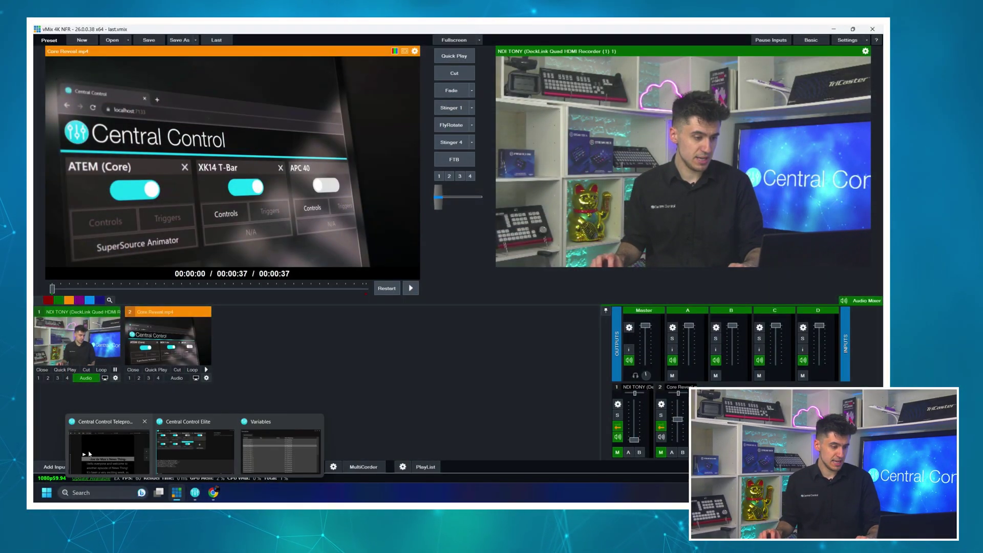
click(110, 448)
drag(269, 144, 216, 177)
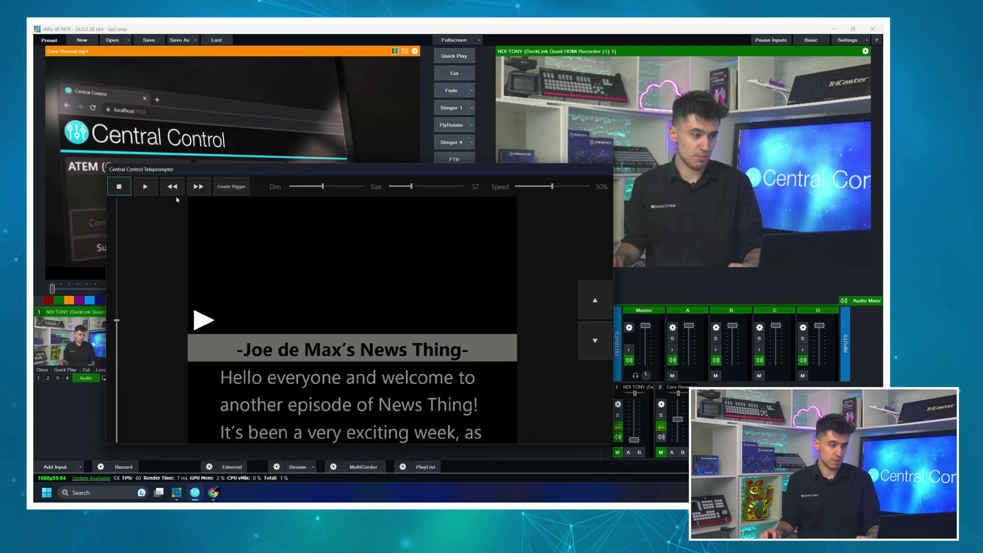
click(155, 186)
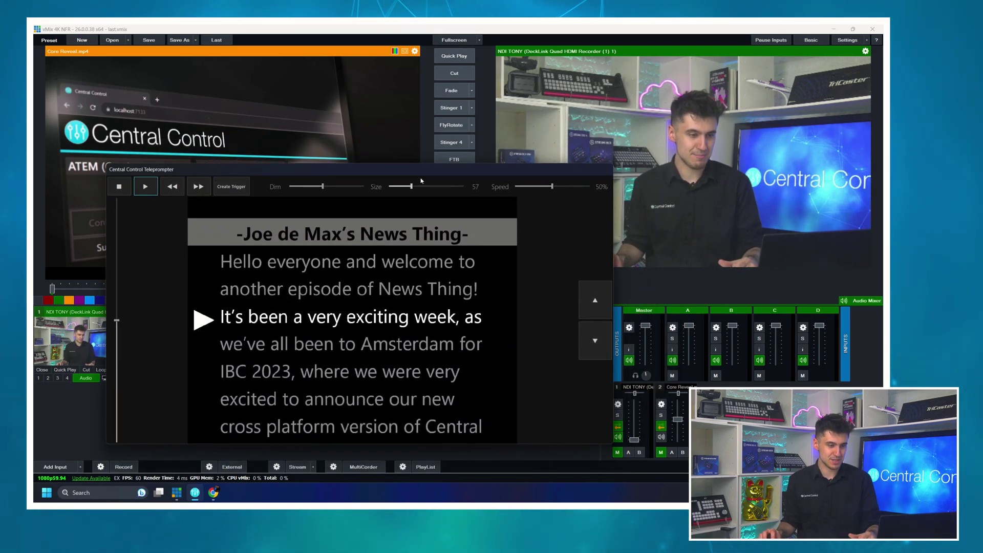
drag(552, 186, 538, 187)
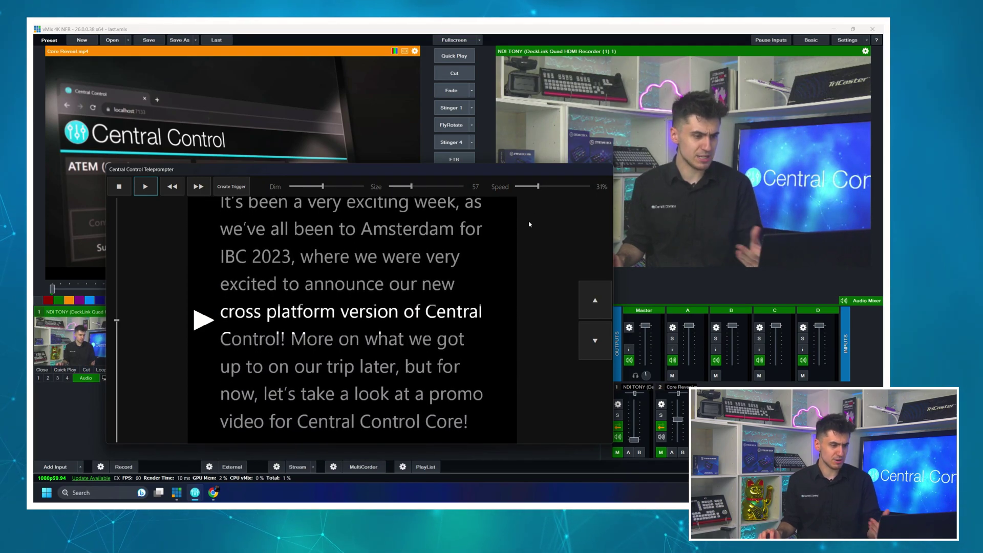
drag(538, 186, 534, 186)
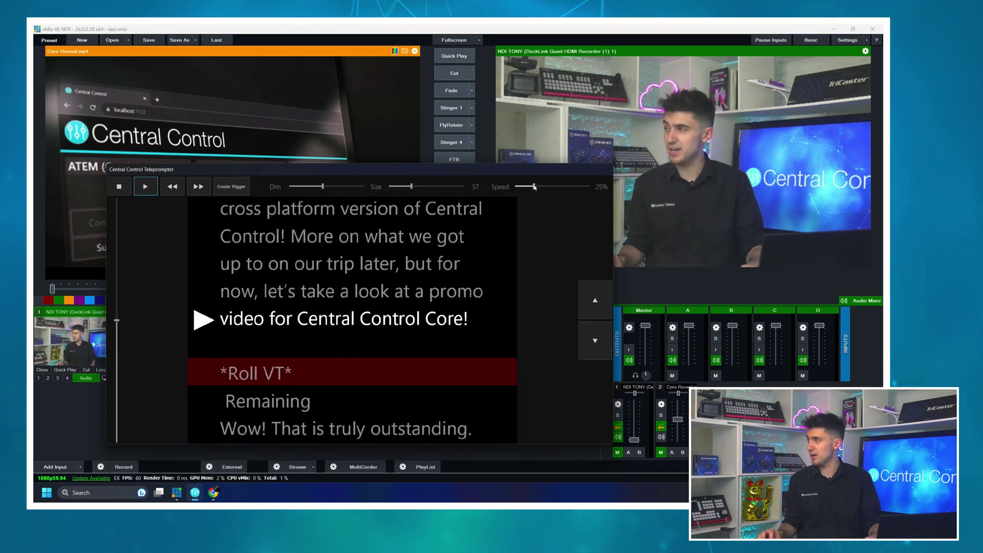
Stop the teleprompter around the Roll VT cue and check the Remaining line while the video plays.
click(118, 187)
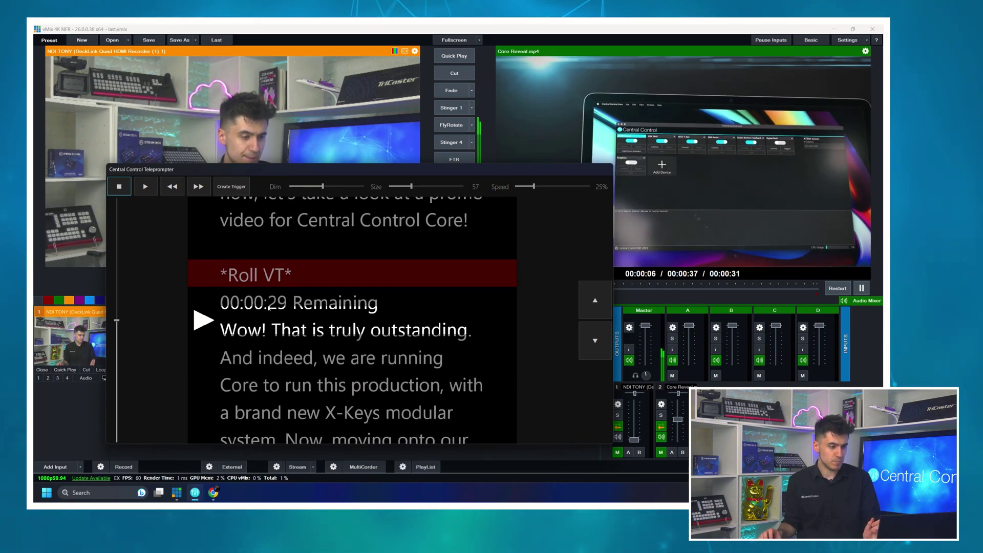
scroll(218, 331, up, 3)
scroll(291, 326, down, 1)
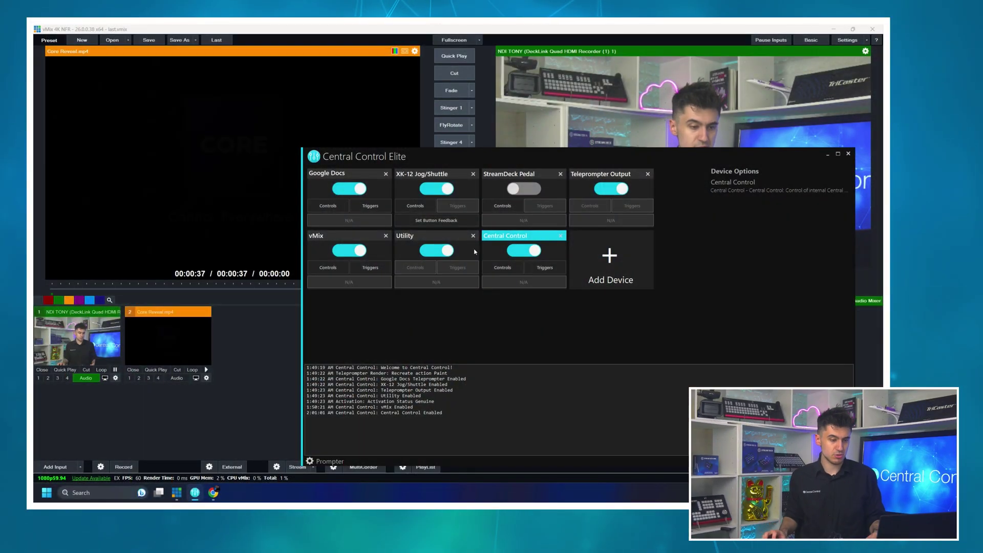
Add the PI Engineering XK-24 device to Central Control Elite, found by searching for "xk".
click(610, 262)
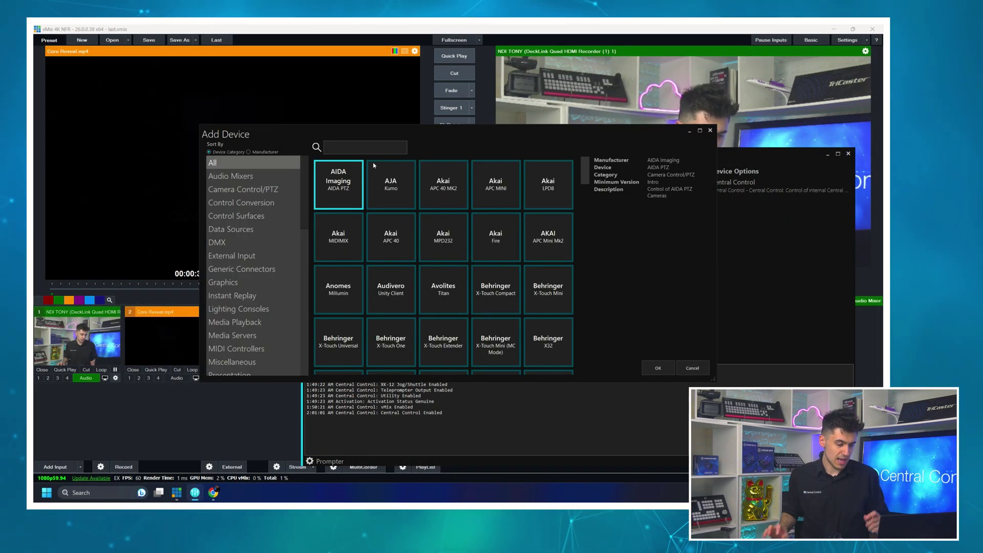
text(xk)
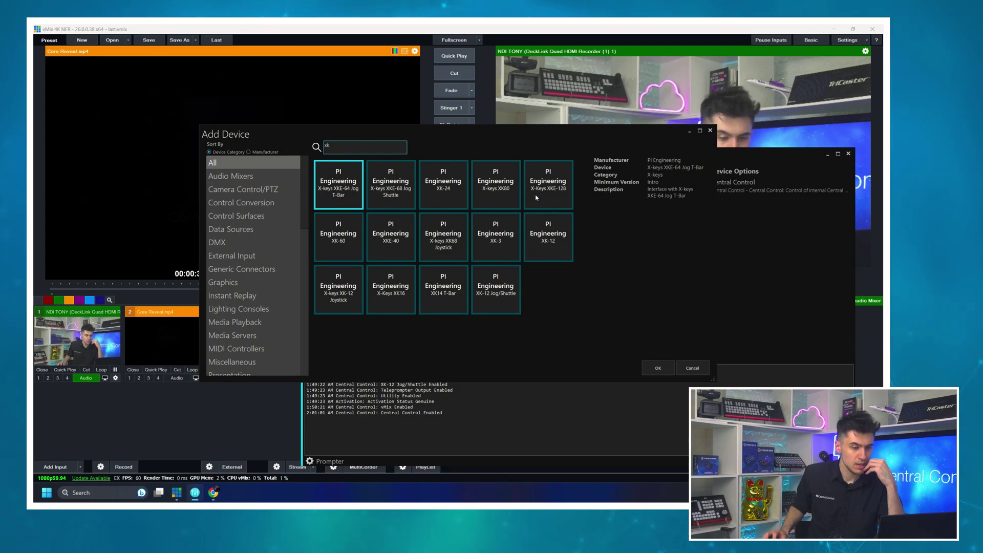
click(453, 194)
double_click(453, 194)
click(464, 263)
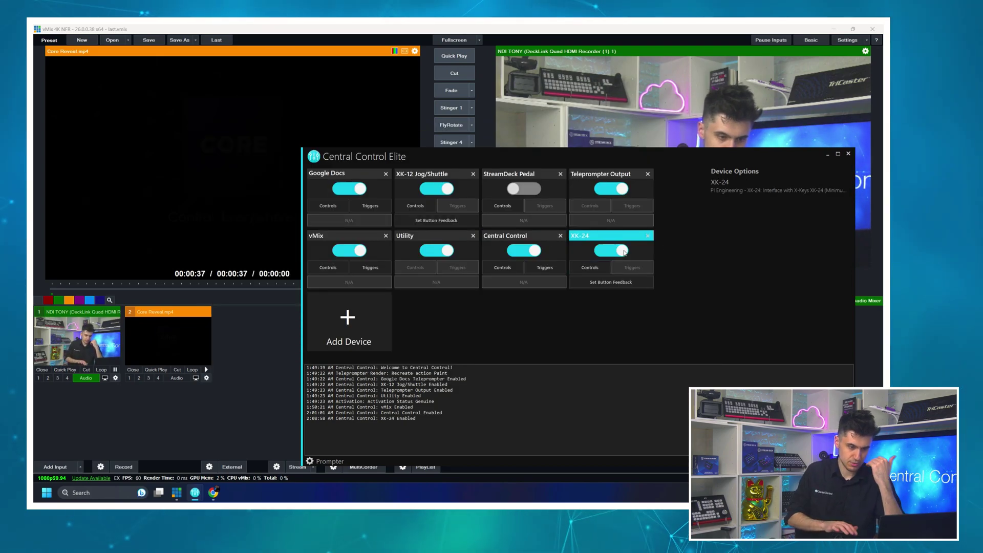
Add Central Control's Two State Buttons device with its default name, found by searching for "two".
click(363, 317)
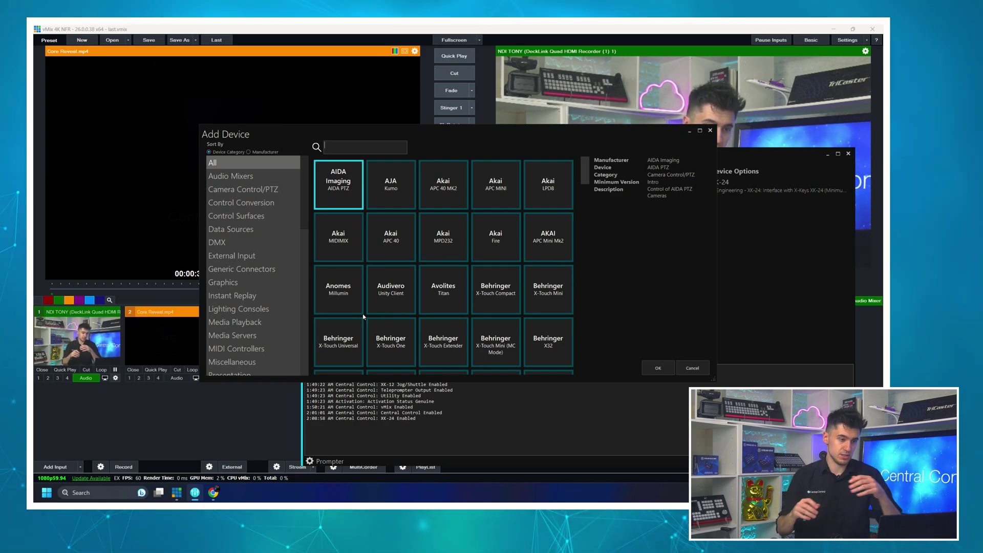
click(325, 146)
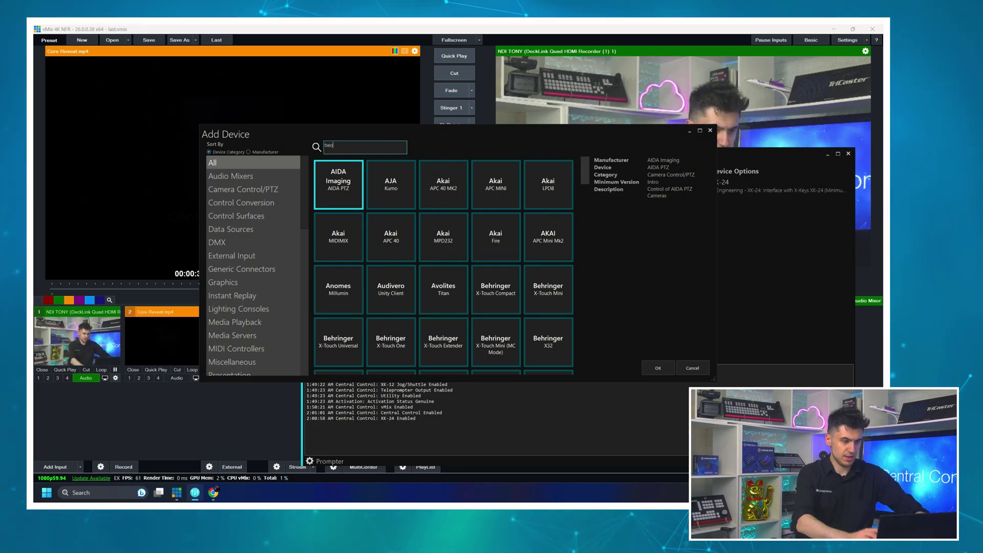
double_click(353, 189)
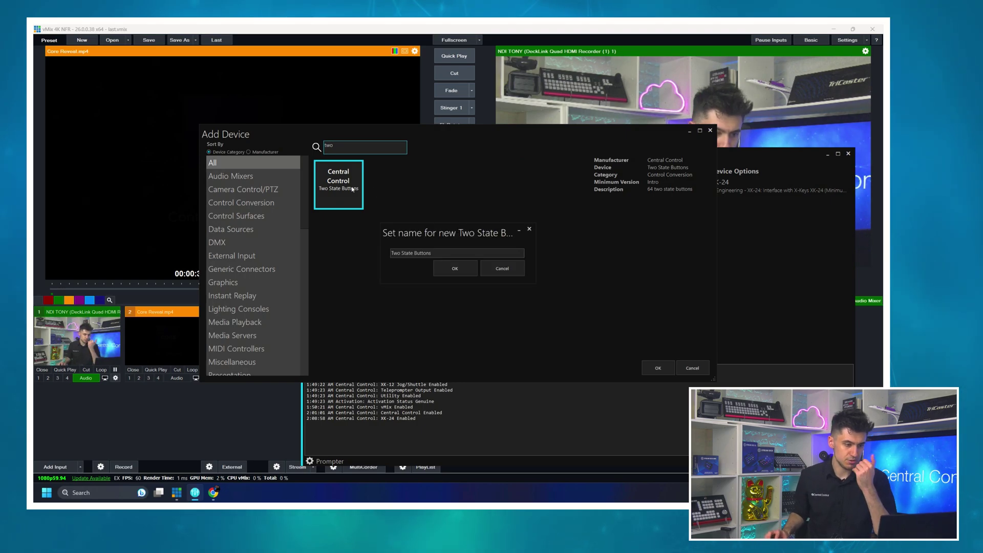
click(446, 266)
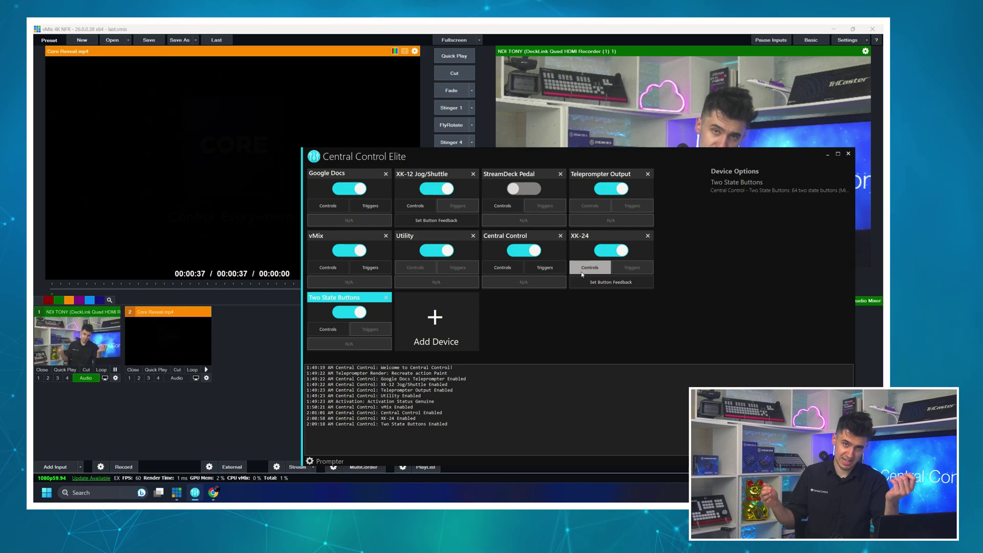
In the Two State Buttons control mapping, assign Central Control's Set Variable Value for GlobalVariable1 with an empty value to Button 1 A.
click(327, 329)
drag(311, 112, 393, 138)
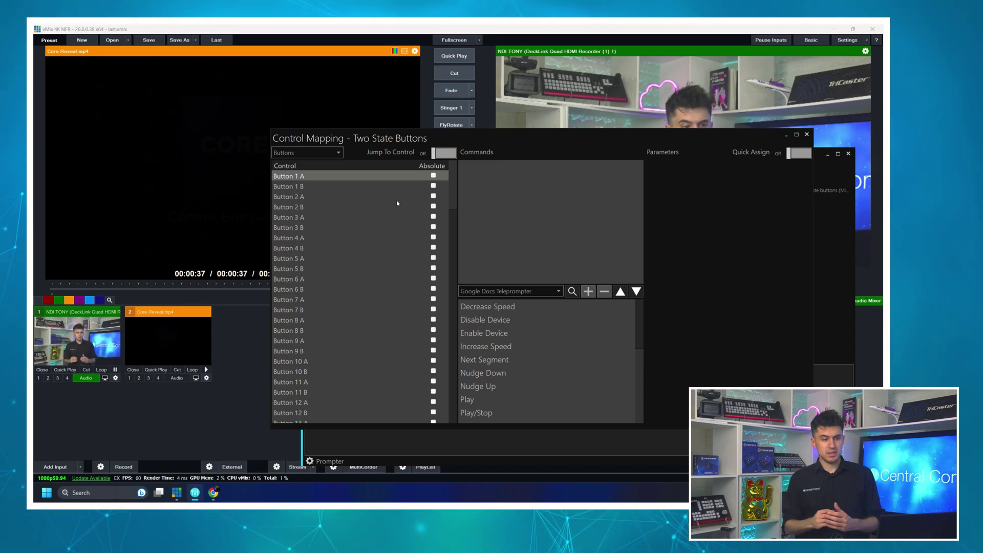
scroll(318, 358, down, 10)
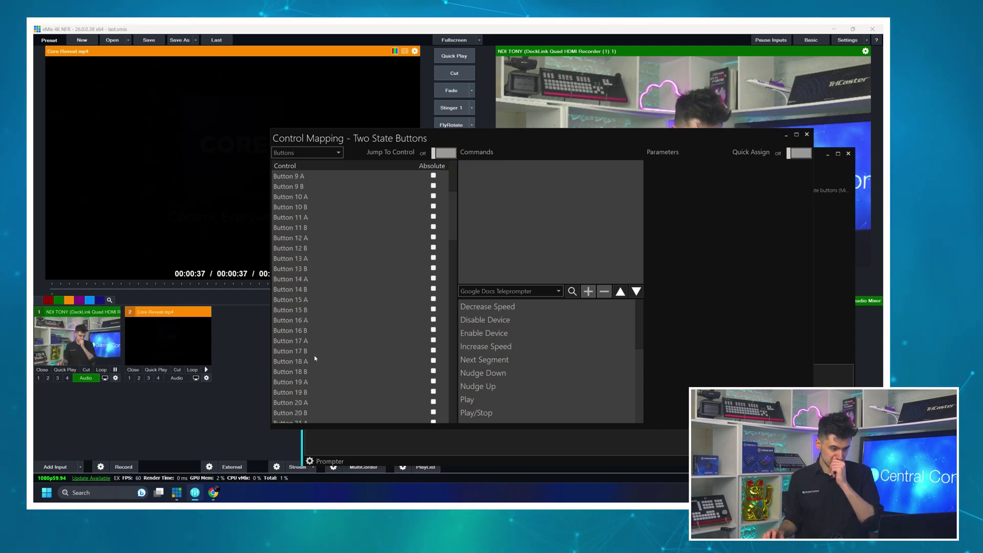
scroll(321, 348, down, 5)
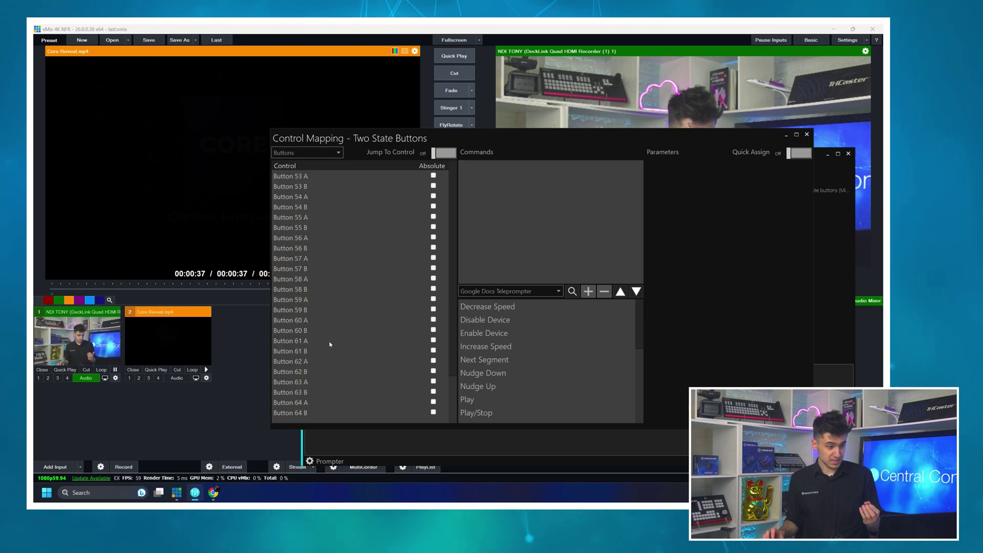
scroll(330, 345, up, 17)
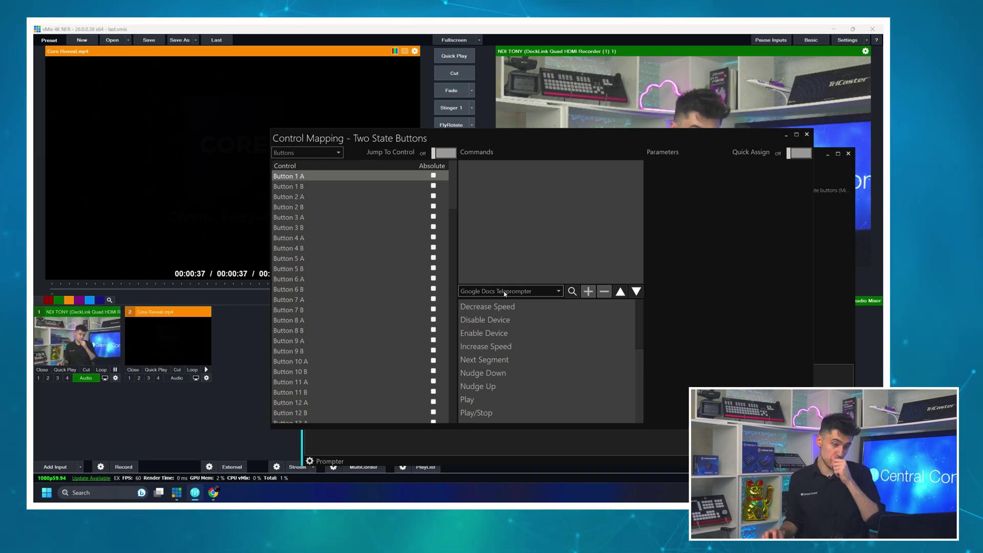
click(504, 292)
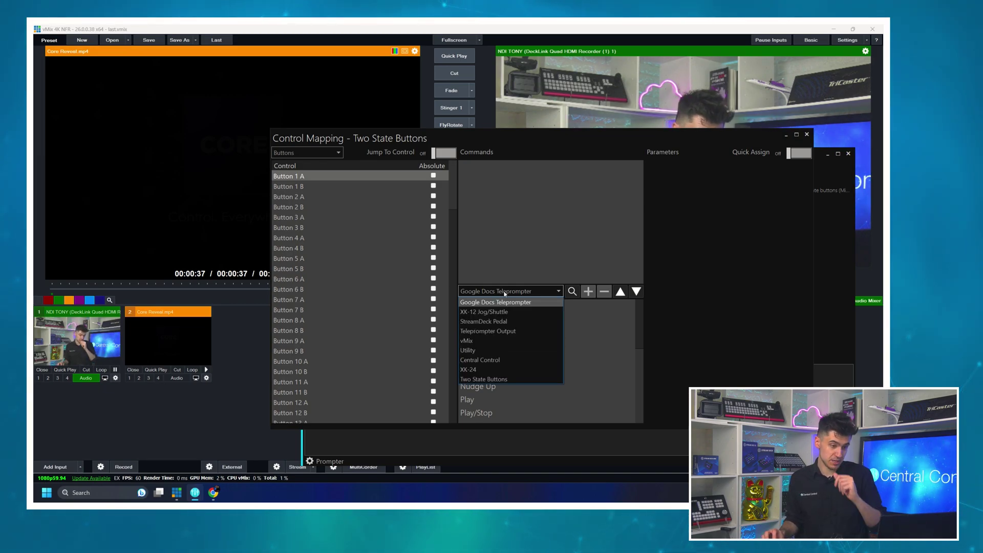
click(499, 361)
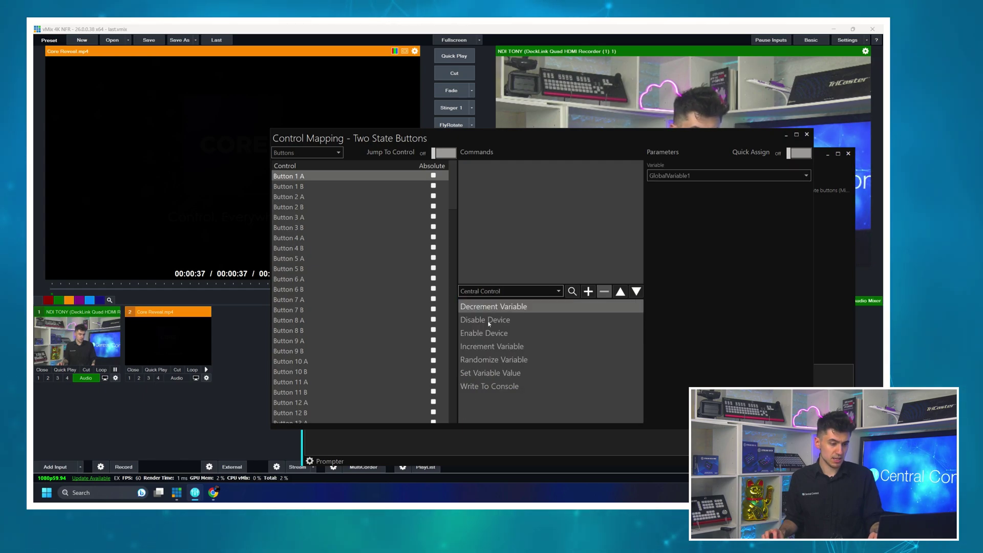
click(496, 376)
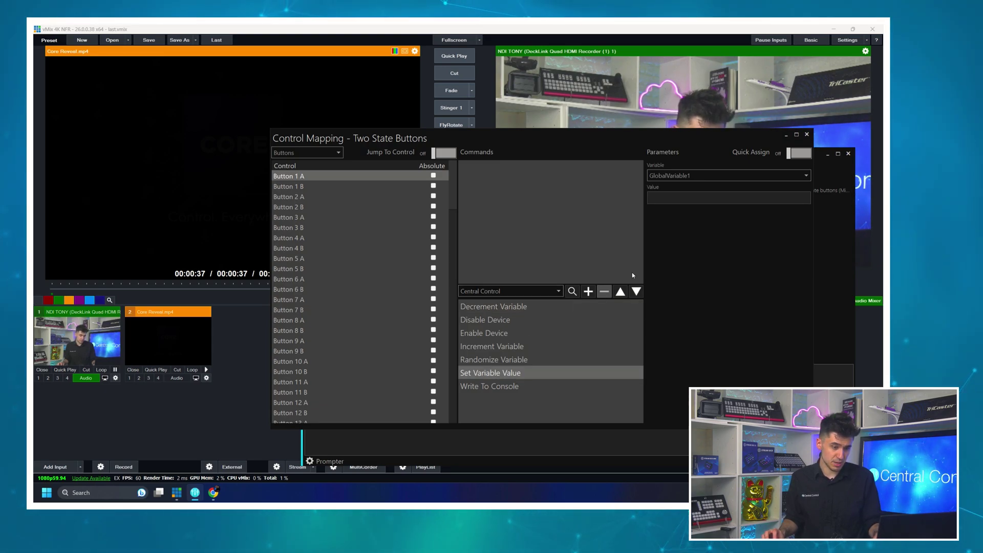
click(683, 195)
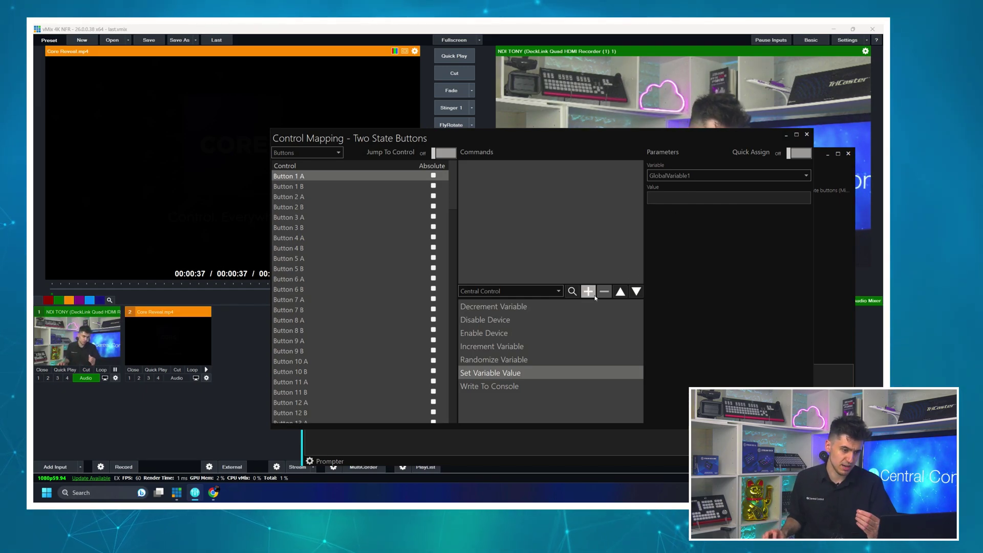
Assign Central Control's Set Variable Value for GlobalVariable1 with the value WRAP to Button 1 B and close the mapping window.
click(340, 185)
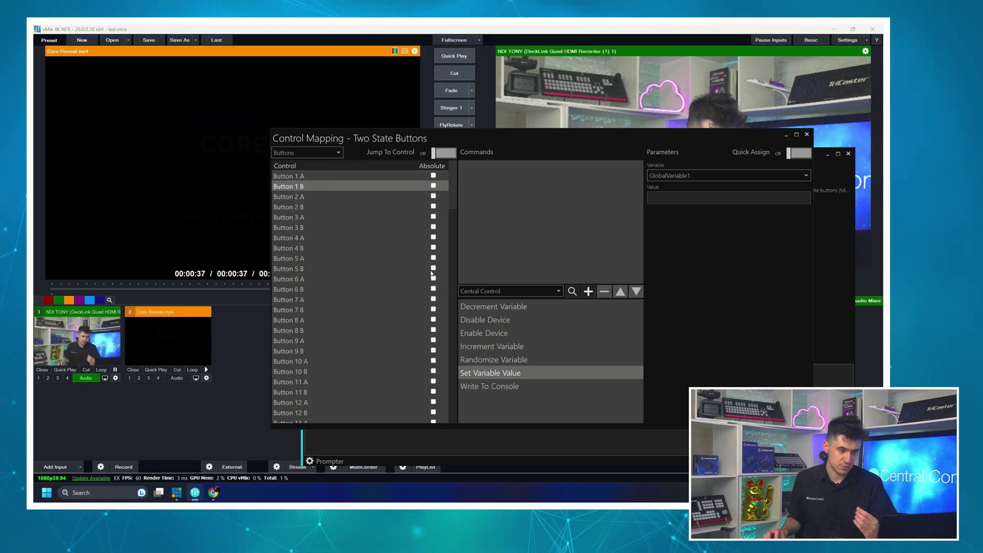
click(674, 198)
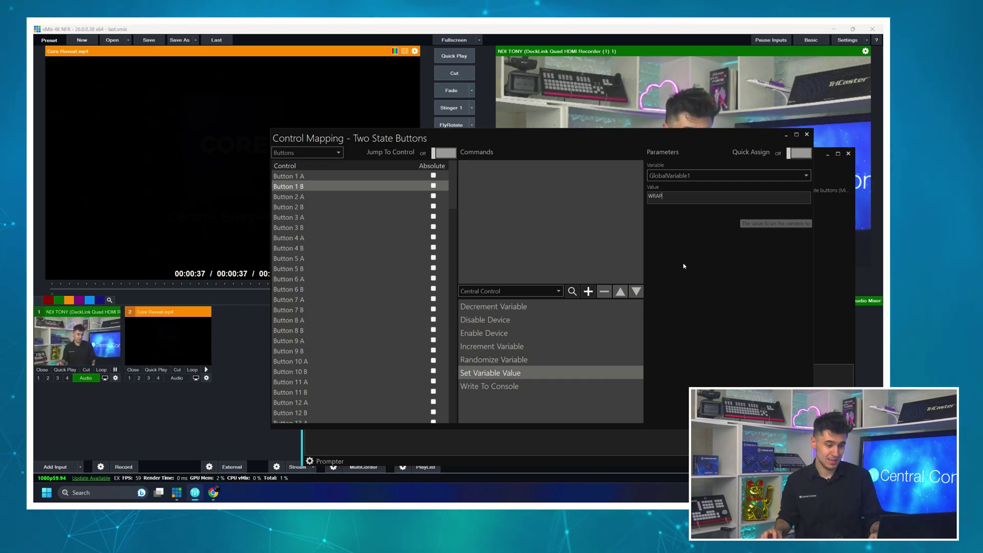
click(586, 294)
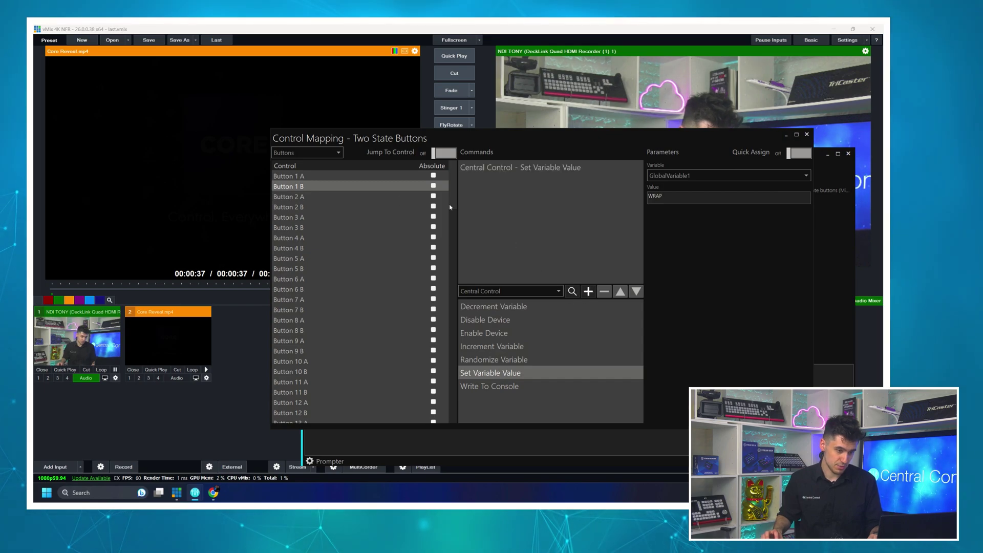
click(327, 177)
click(325, 186)
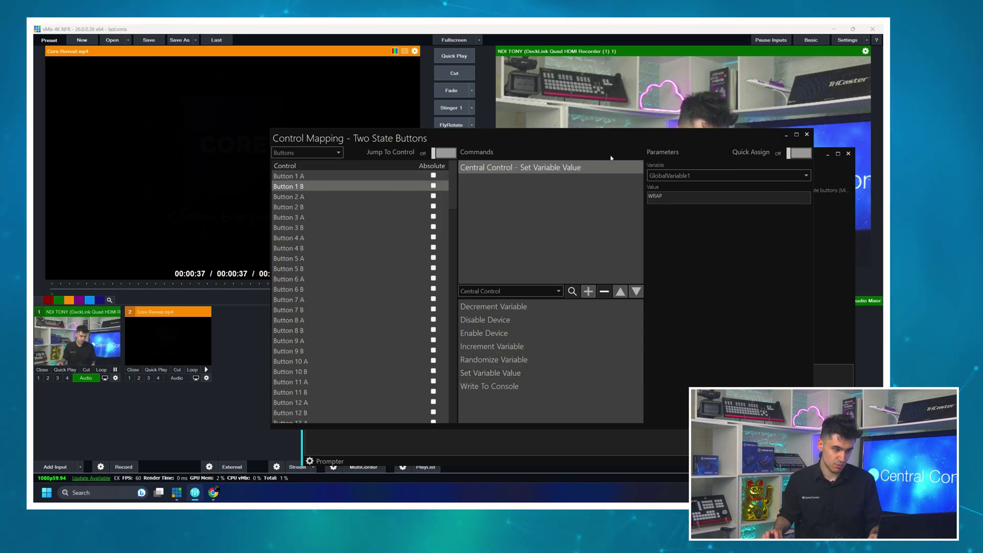
click(806, 135)
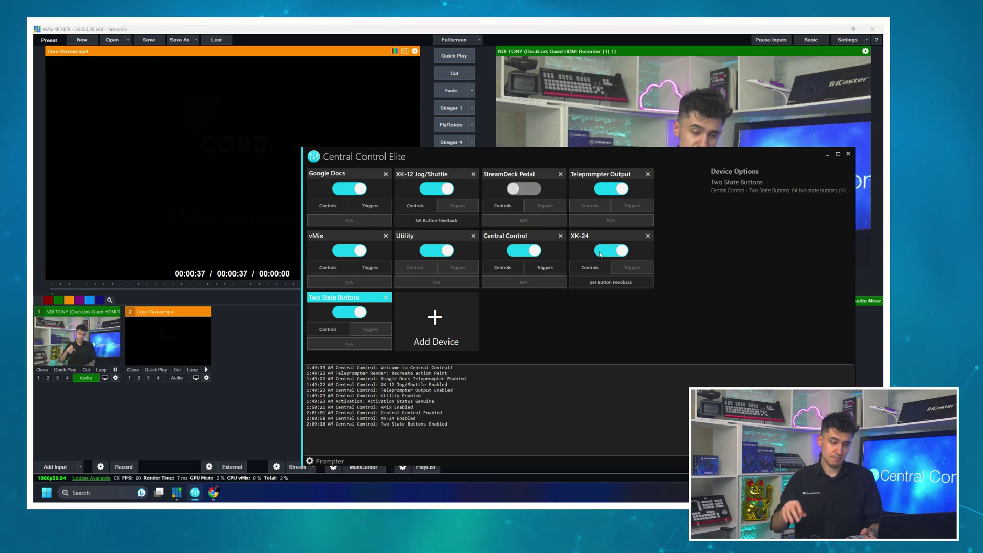
In the XK-24 control mapping, enable Jump To Control and assign Two State Buttons' Button Press (Temp) for button number 1 to Matrix 1,1.
click(590, 267)
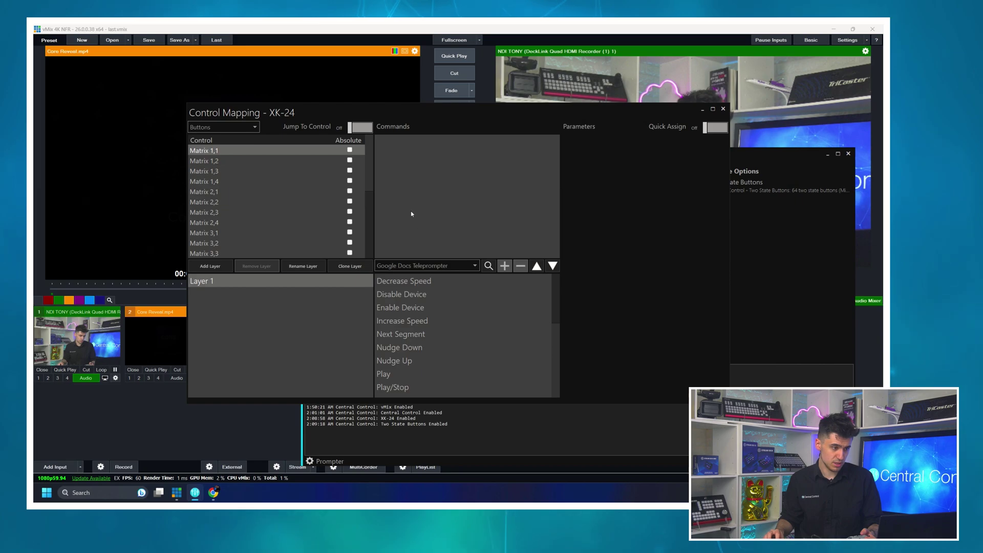
click(369, 129)
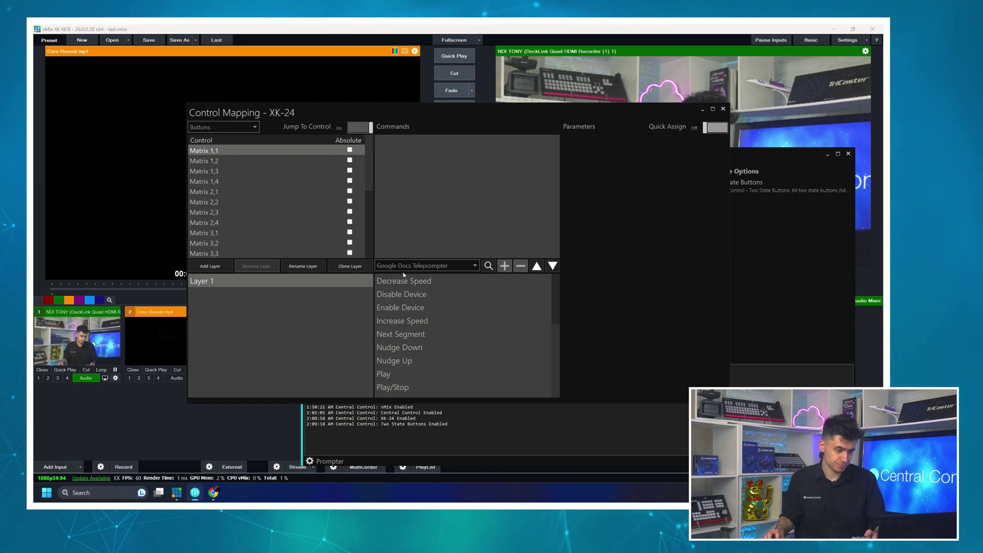
click(425, 266)
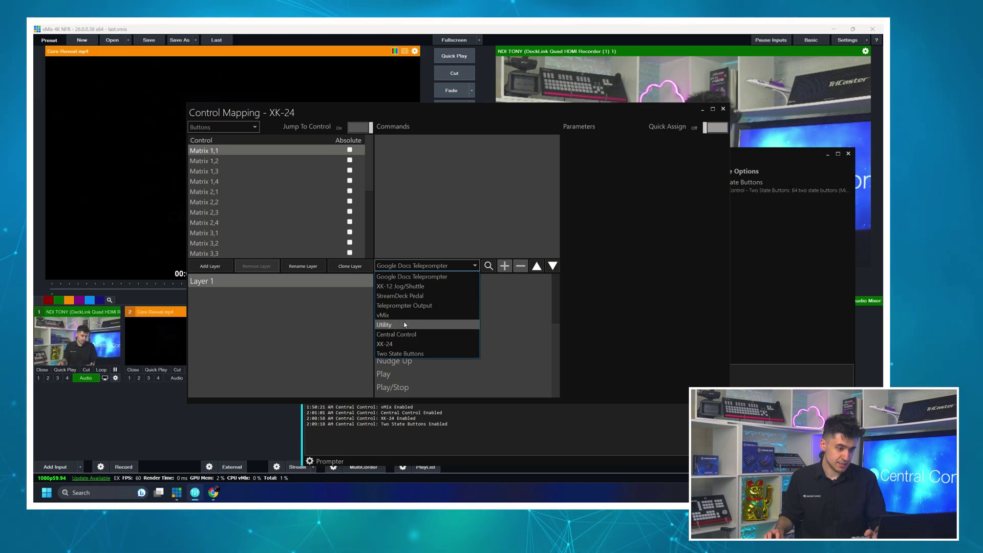
click(404, 353)
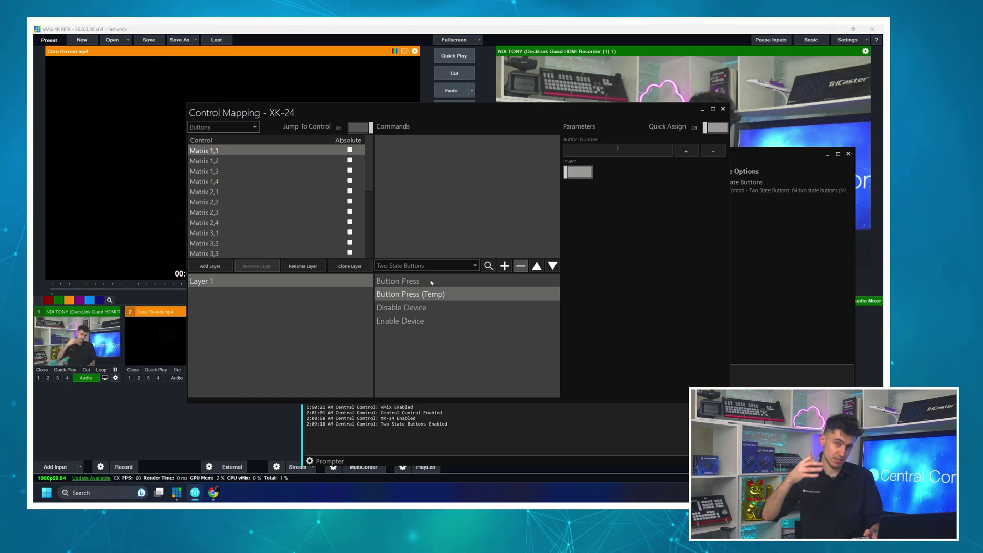
click(503, 266)
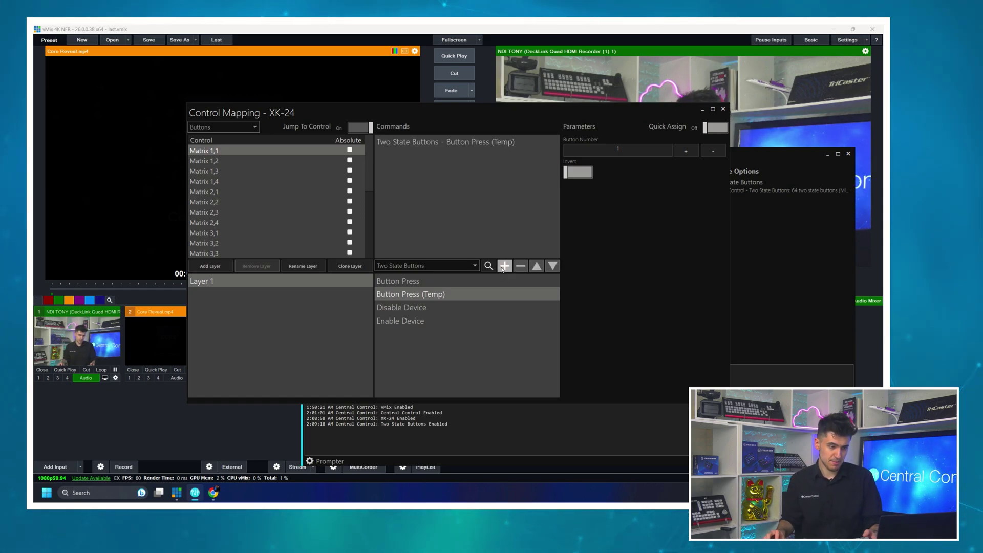
click(723, 109)
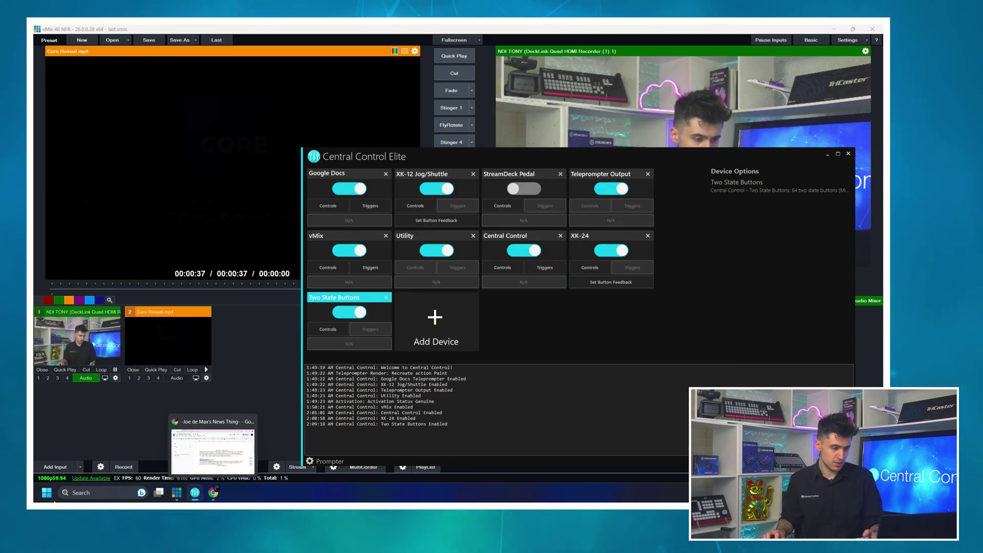
Bring up the teleprompter window and delete the word Remaining after %GlobalVariable1% in the Google Docs script.
mouse_move(197, 493)
click(157, 466)
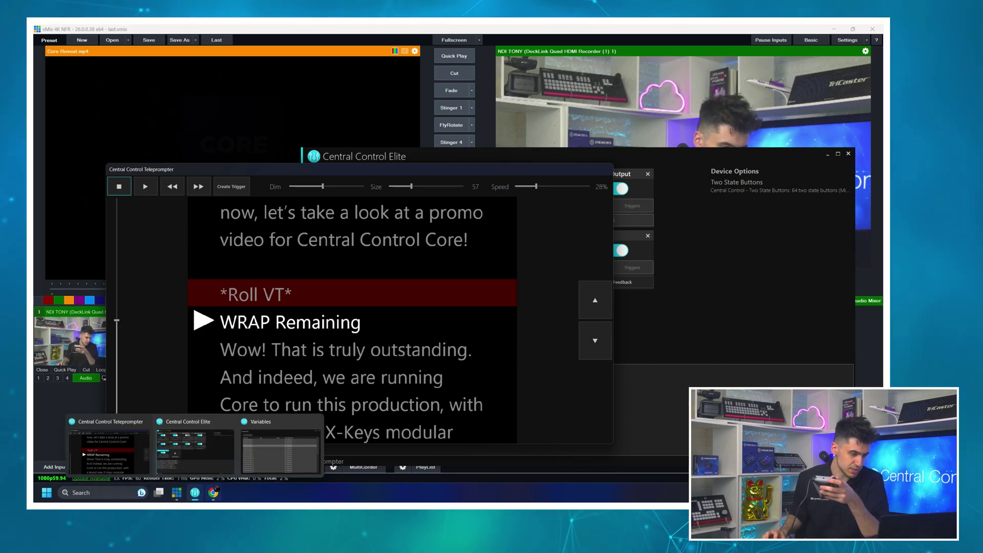
key(alt+Tab)
key(ctrl+Right)
key(ctrl+shift+Right)
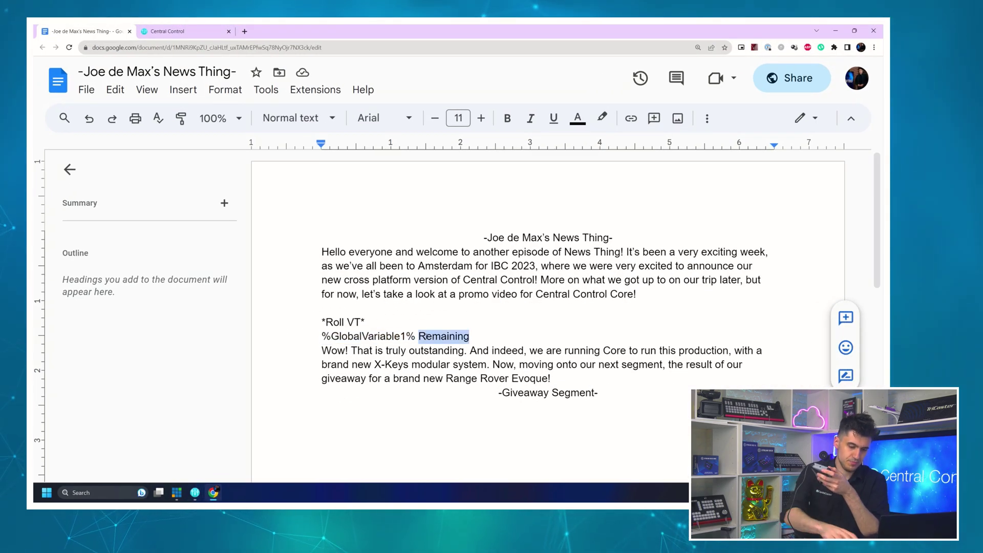
key(BackSpace)
key(BackSpace)
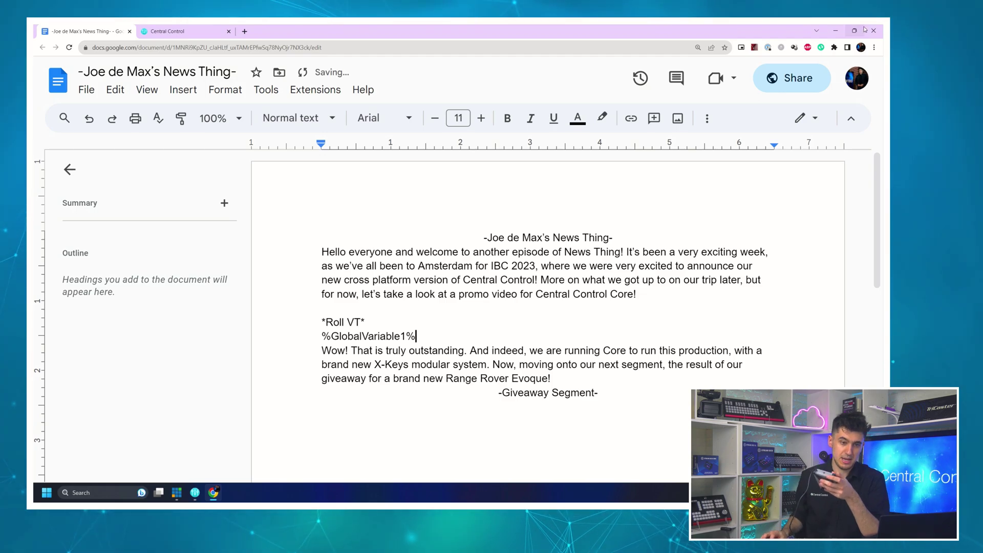
click(835, 30)
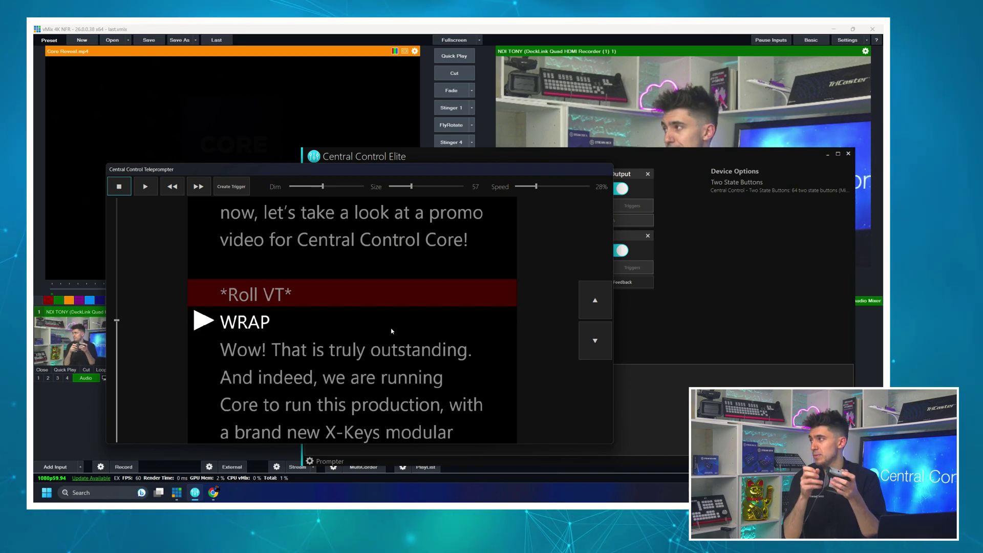
Turn on Invert for the Button Press (Temp) command on the XK-24's Matrix 1,1 and bring the teleprompter back to the front.
click(624, 309)
click(590, 267)
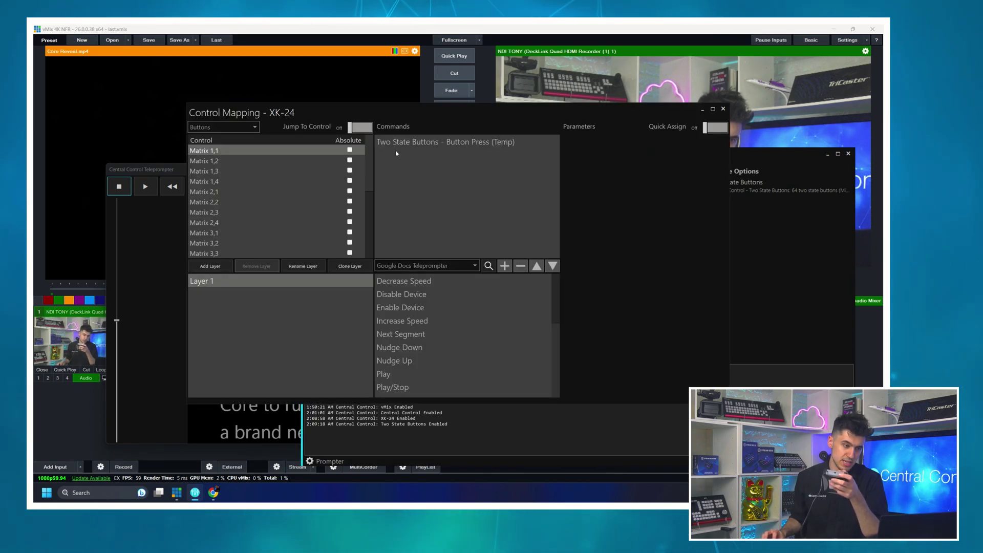
click(425, 142)
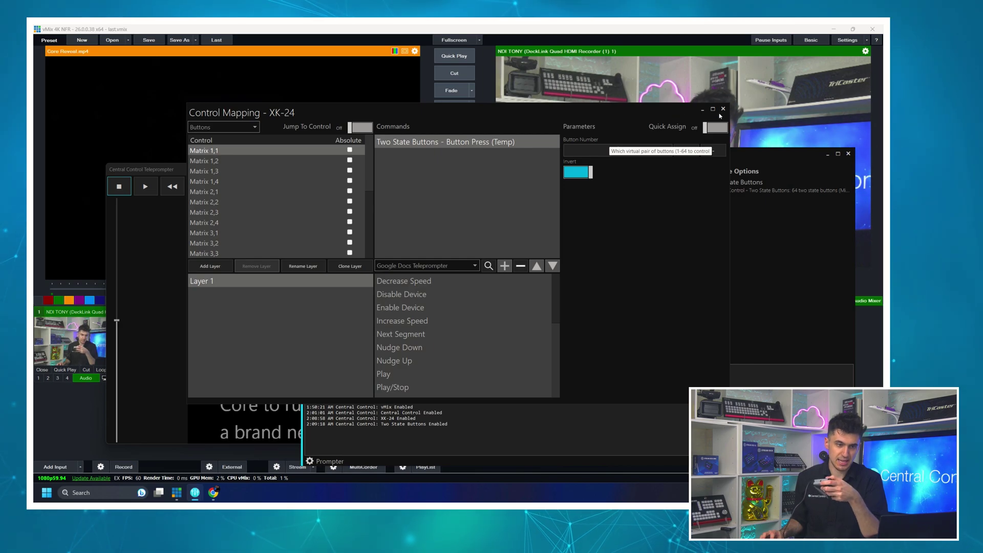
key(Escape)
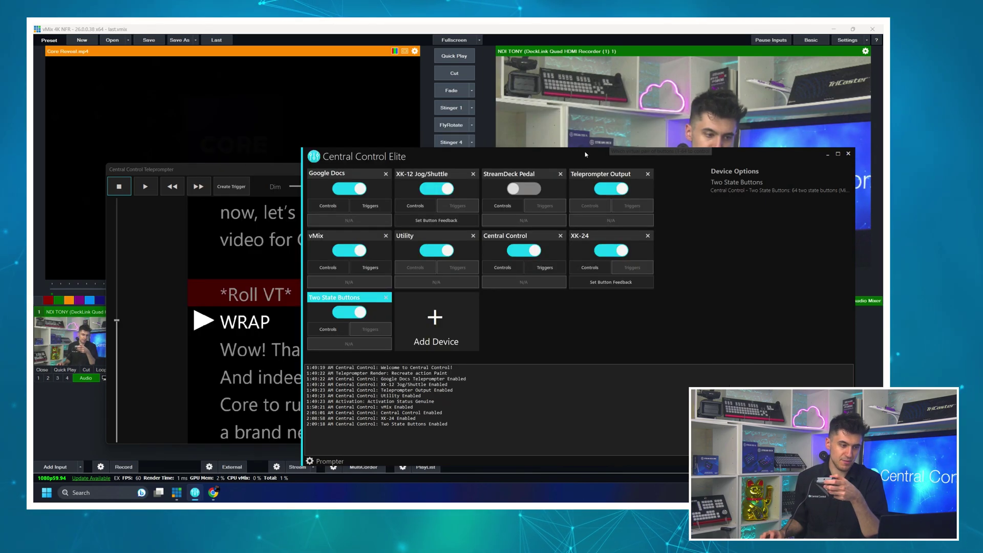
click(271, 298)
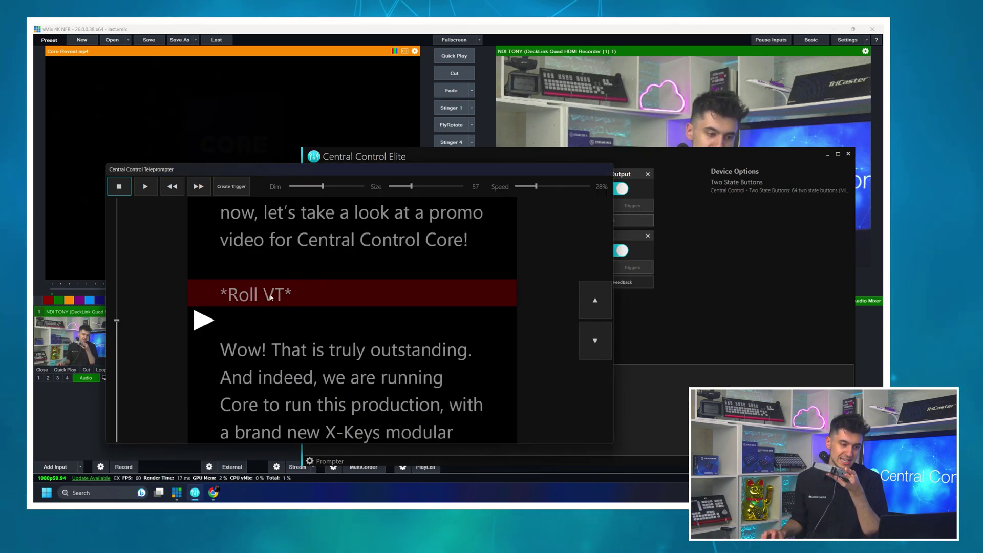